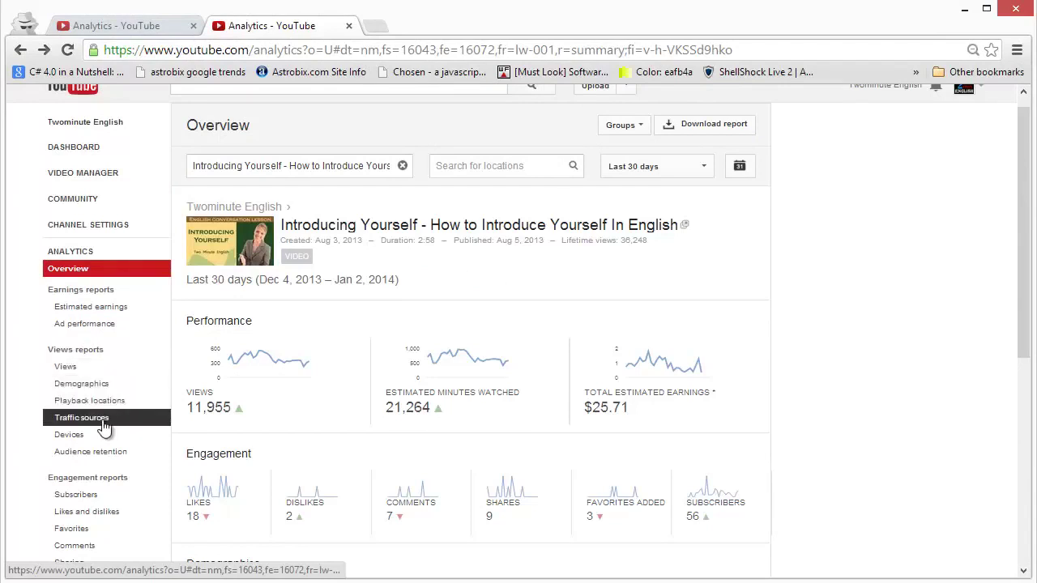
# Open the video's Traffic sources table: 12 sources, led by YouTube suggested video at 5,604 views (47%).
pyautogui.click(103, 427)
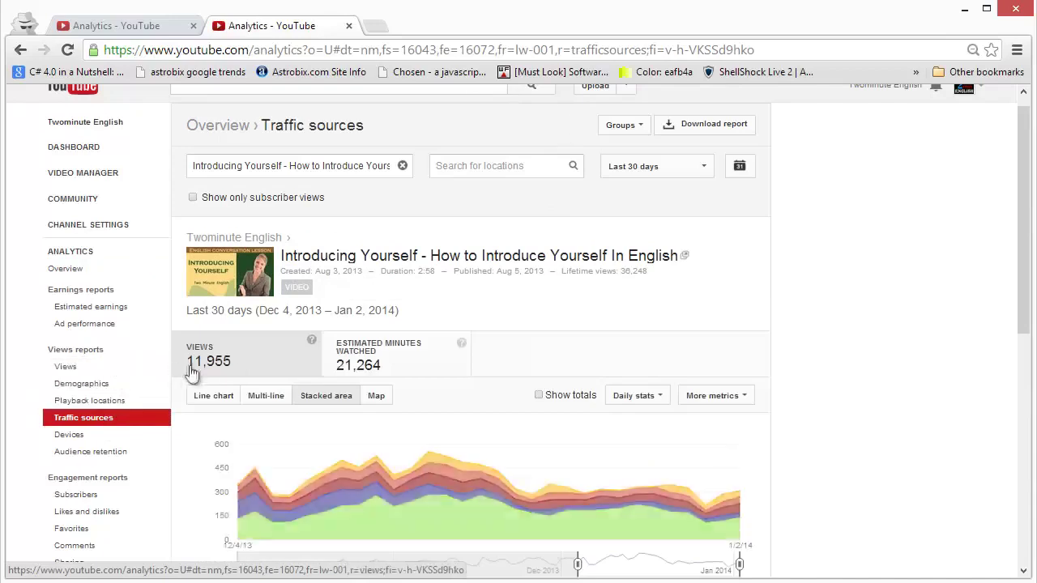
pyautogui.scroll(-3, 231, 370)
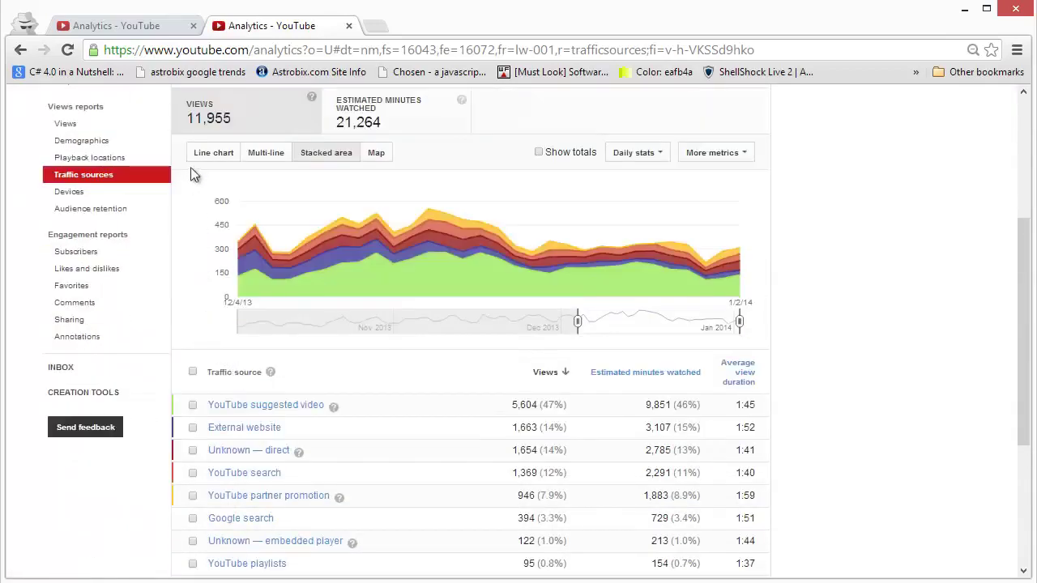
pyautogui.moveTo(275, 259)
pyautogui.moveTo(430, 301)
pyautogui.scroll(-3, 394, 312)
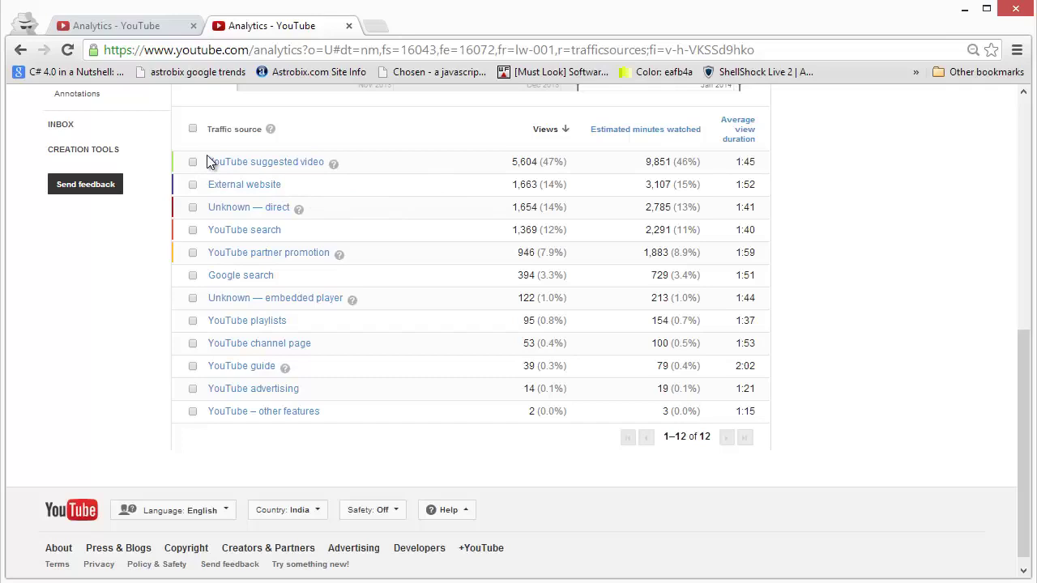
pyautogui.scroll(6, 429, 255)
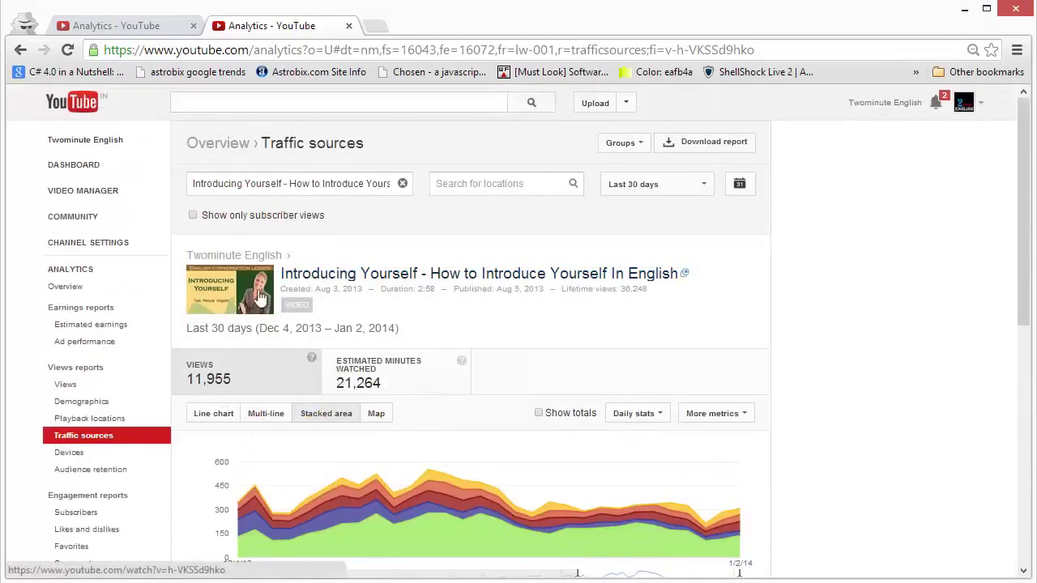
pyautogui.scroll(-5, 354, 331)
pyautogui.scroll(-1, 351, 325)
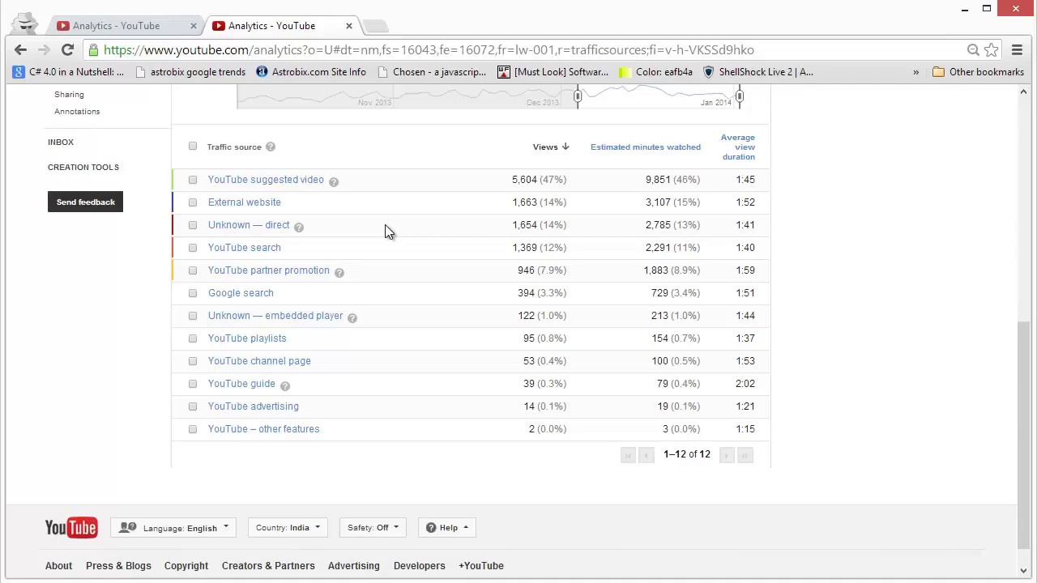
# Open the YouTube suggested video breakdown in a new tab and check its 25 suggesting videos.
pyautogui.rightClick(318, 190)
pyautogui.click(328, 195)
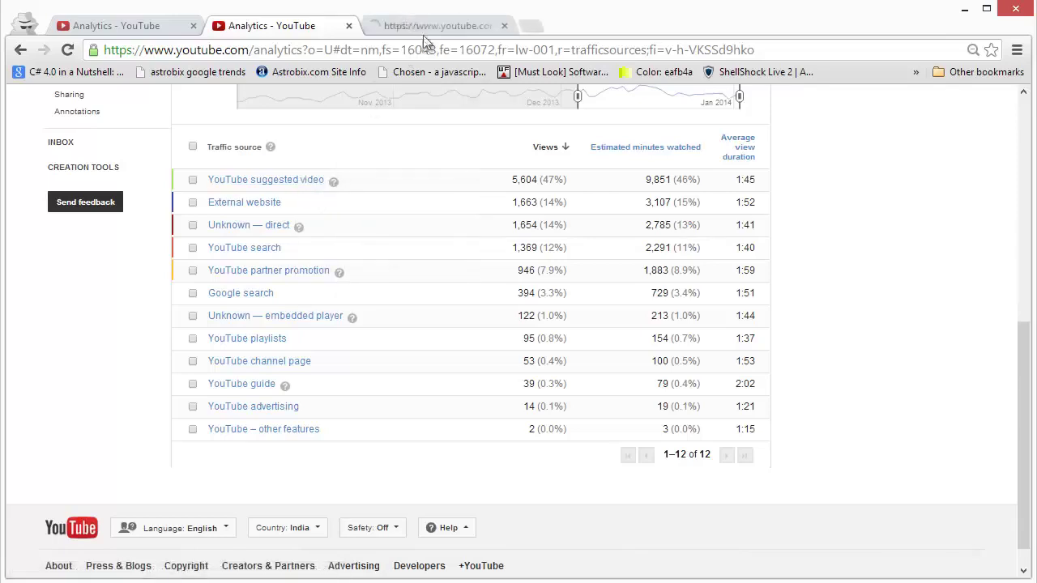
pyautogui.click(429, 28)
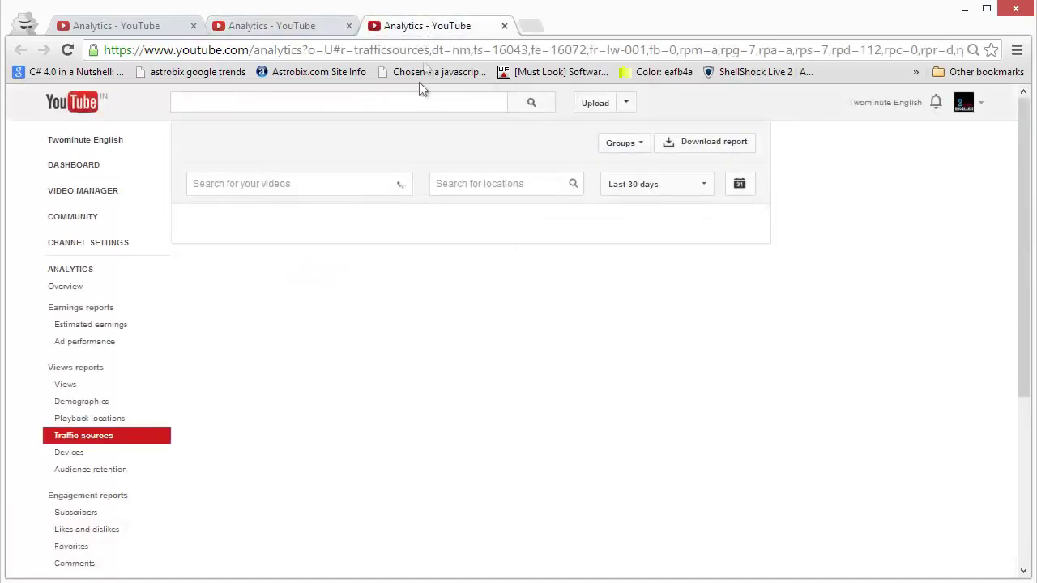
pyautogui.scroll(-2, 408, 306)
pyautogui.scroll(-6, 408, 305)
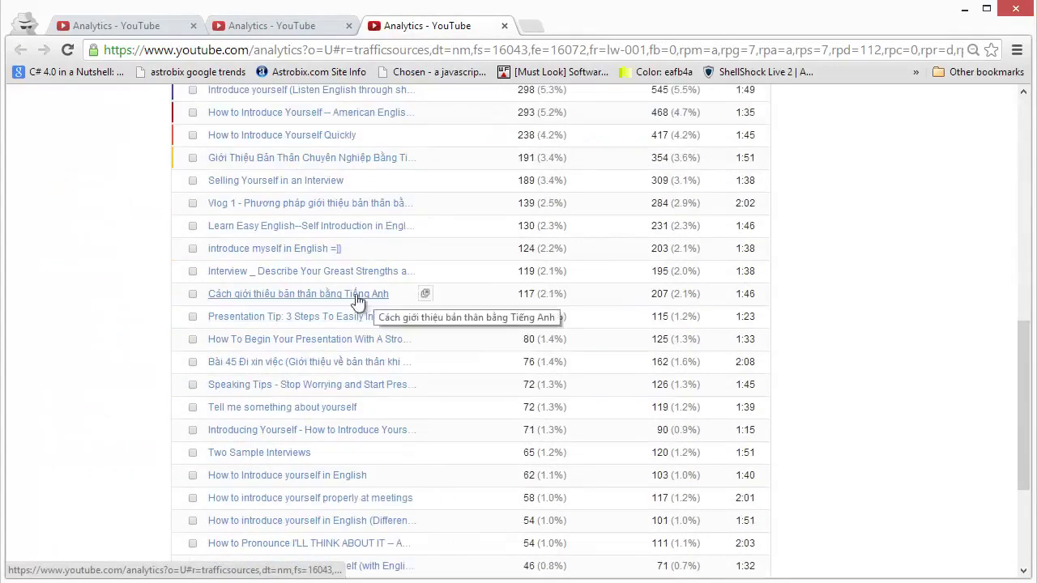
pyautogui.scroll(-3, 380, 307)
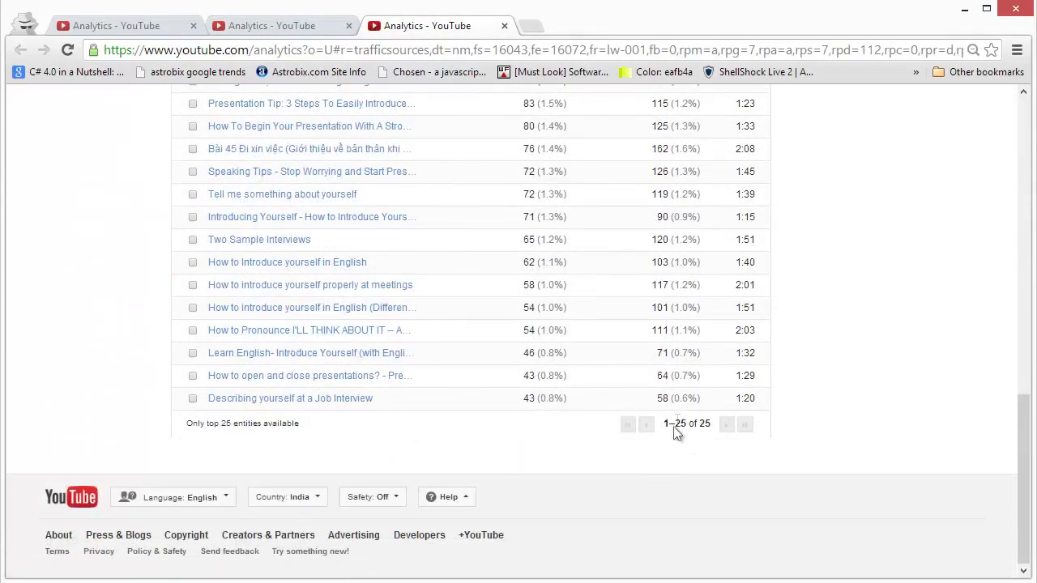
pyautogui.moveTo(668, 421); pyautogui.dragTo(696, 423)
pyautogui.scroll(6, 522, 438)
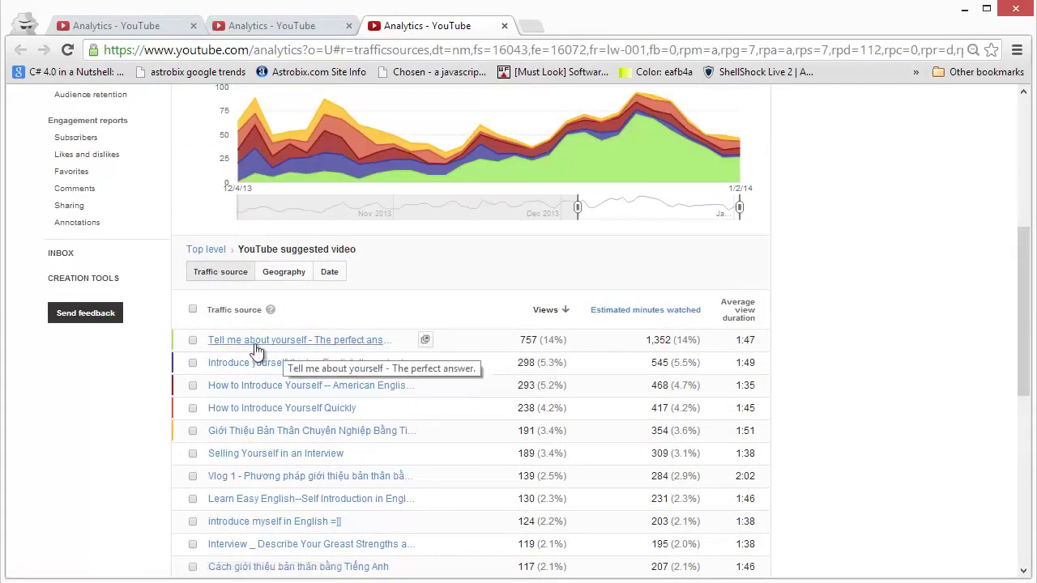
# Open the top suggesting video's drill-down report in a new tab, view it, then close it.
pyautogui.middleClick(299, 348)
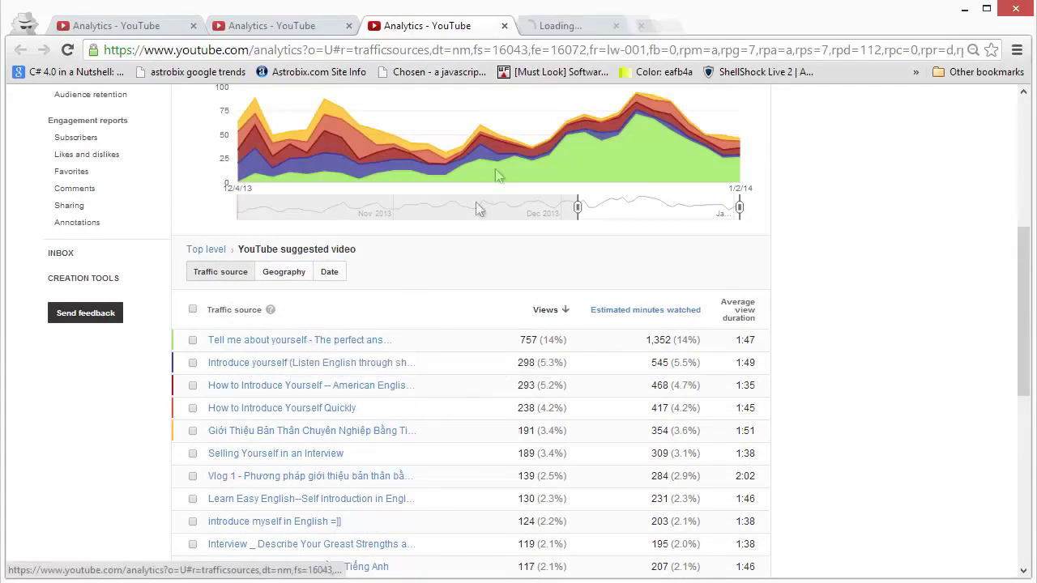
pyautogui.click(583, 29)
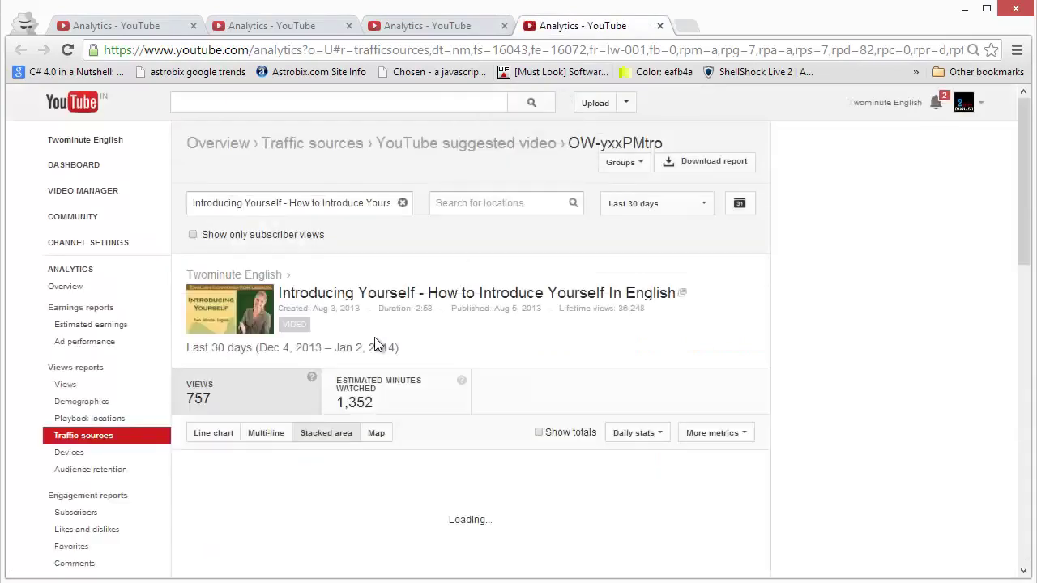
pyautogui.click(660, 27)
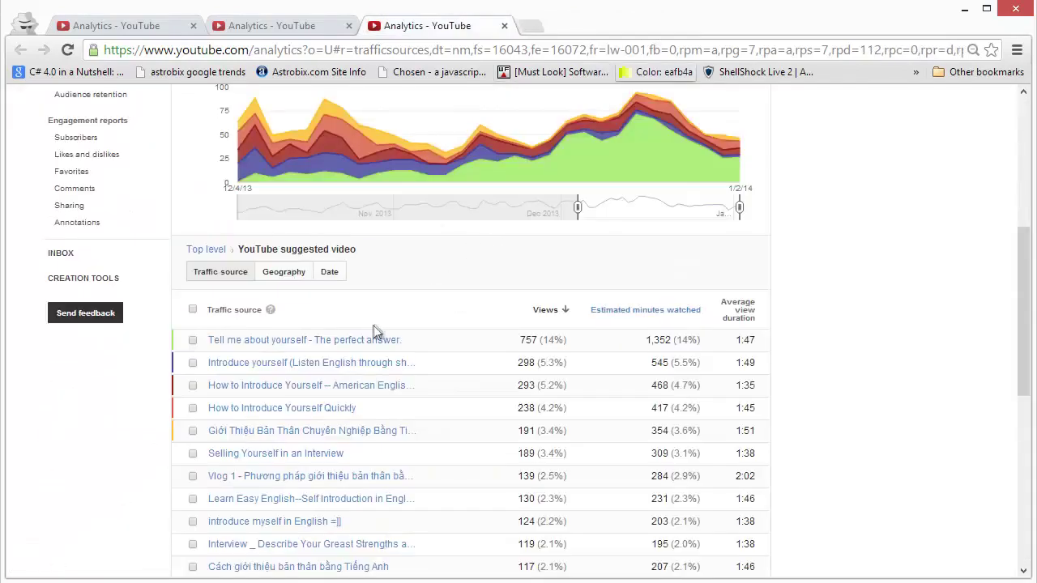
# View the 'Tell me about yourself' watch page, close it, and browse the suggesting-videos list again.
pyautogui.click(425, 340)
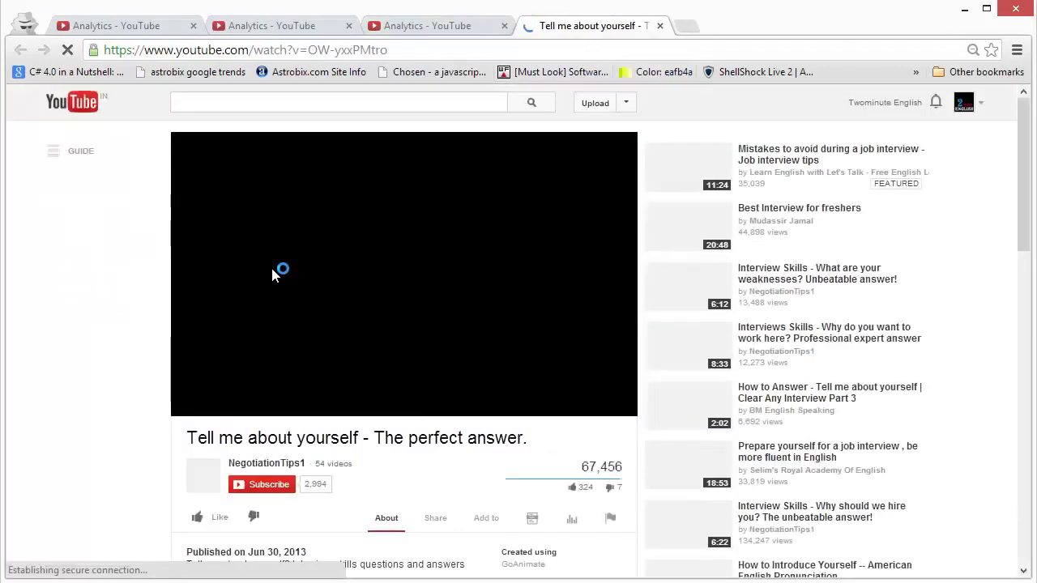
pyautogui.scroll(-2, 260, 299)
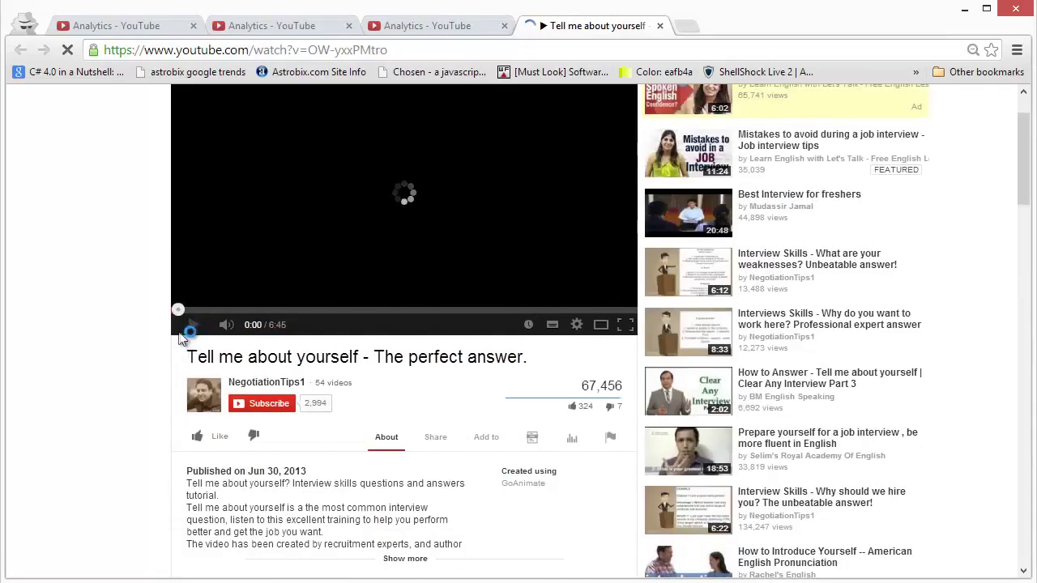
pyautogui.scroll(-5, 192, 362)
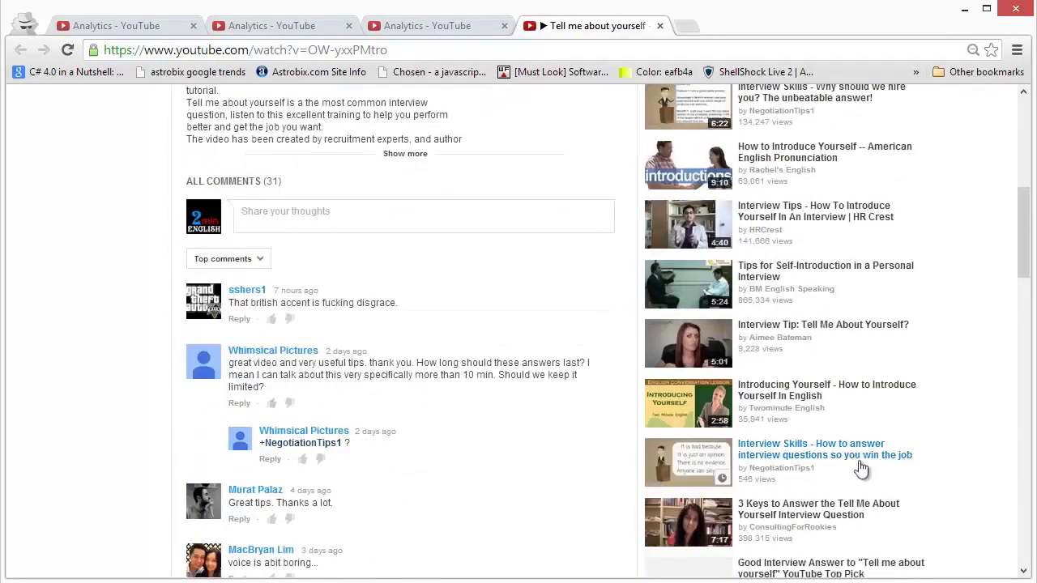
pyautogui.click(659, 25)
pyautogui.scroll(-1, 443, 331)
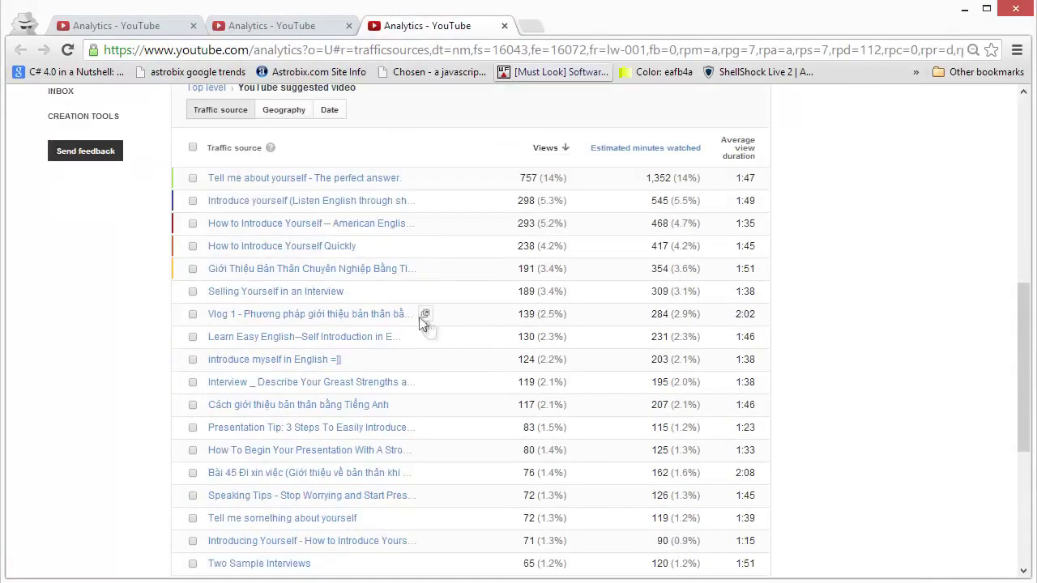
pyautogui.scroll(-1, 380, 277)
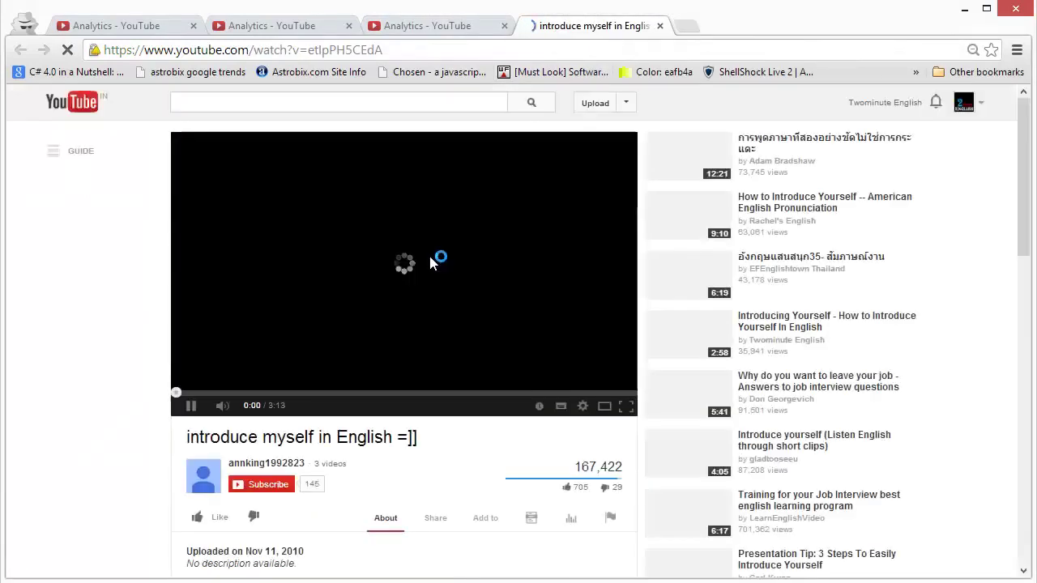
pyautogui.scroll(-2, 433, 267)
pyautogui.scroll(1, 433, 275)
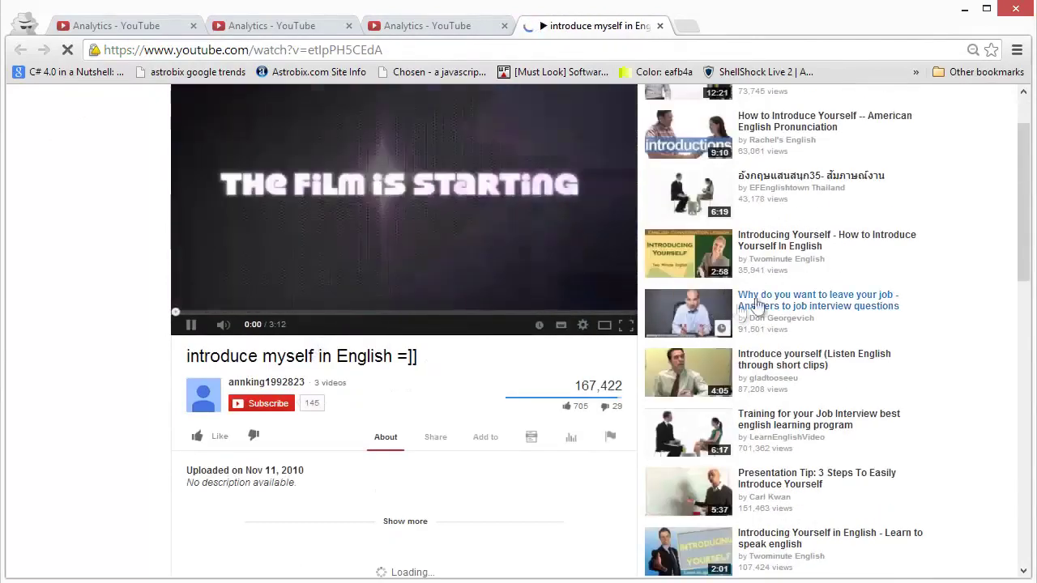
pyautogui.click(660, 27)
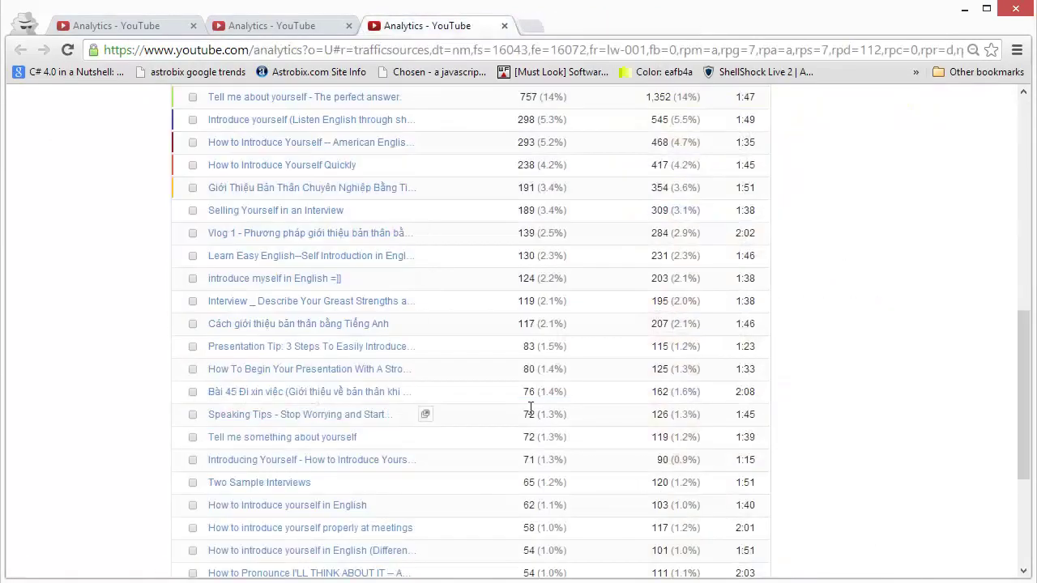
pyautogui.scroll(2, 527, 409)
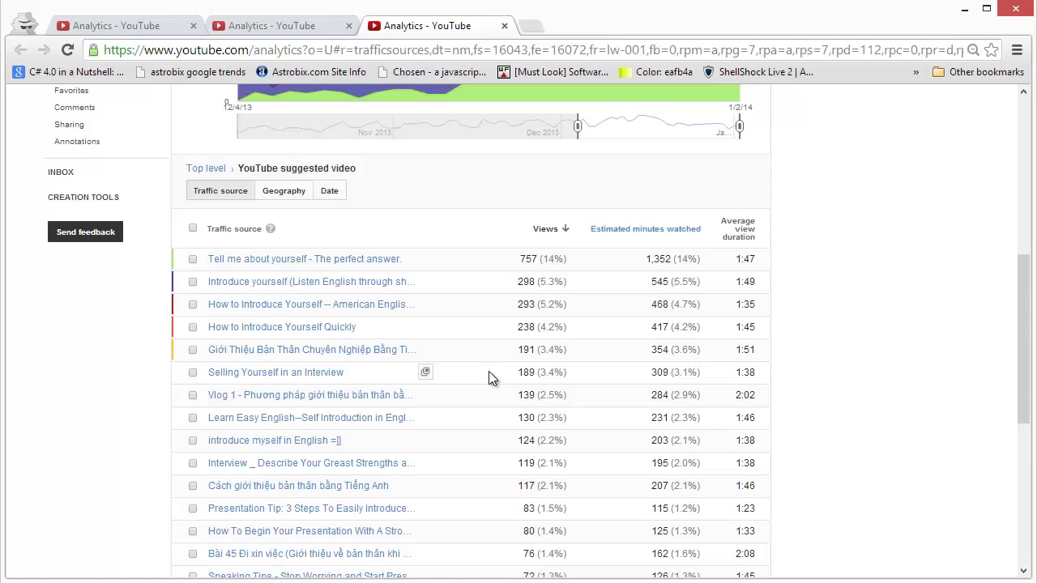
pyautogui.scroll(-1, 489, 373)
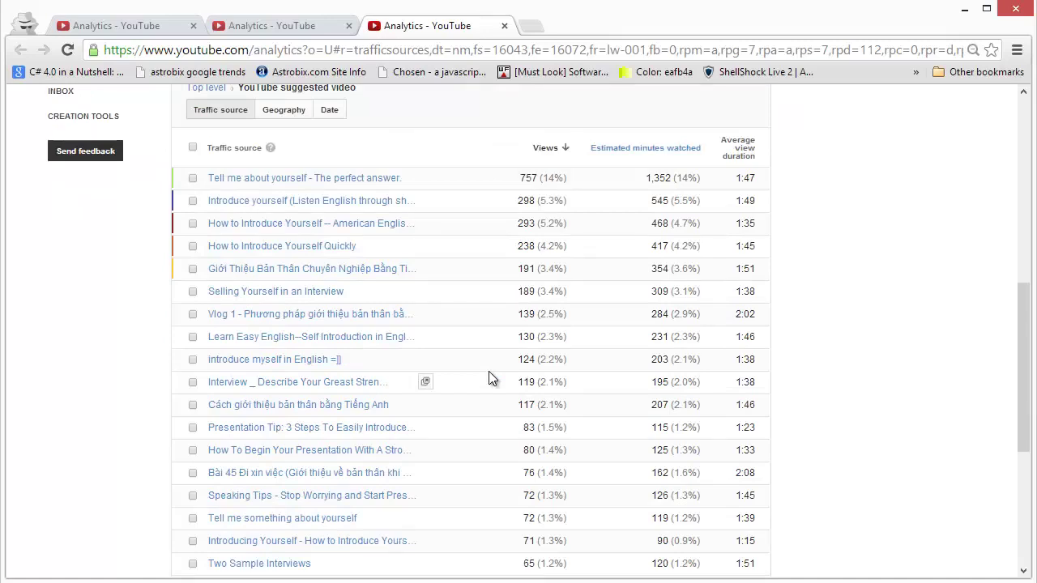
pyautogui.rightClick(861, 287)
pyautogui.click(802, 238)
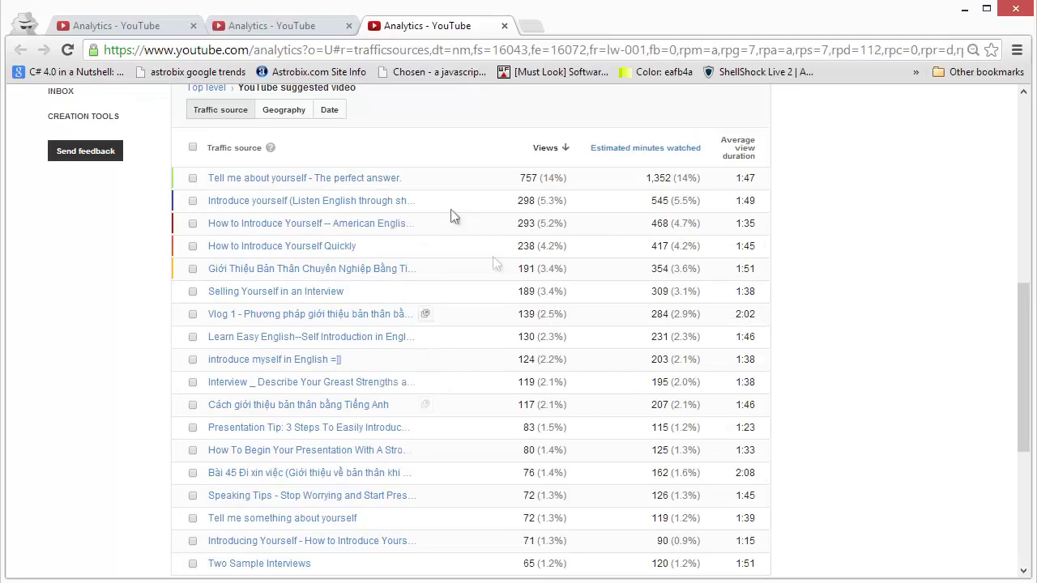
# Return to the Traffic sources tab, where External website is second at 1,663 views (14%).
pyautogui.click(273, 26)
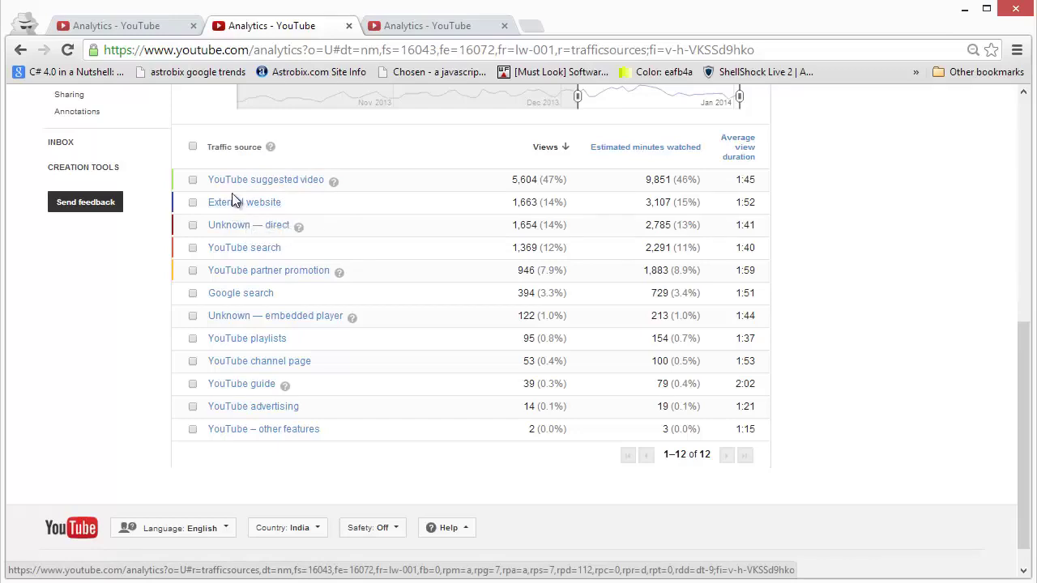
# Open the External website breakdown in a new tab: 21 referring sites, Google first with 1,604 views (97%).
pyautogui.rightClick(245, 200)
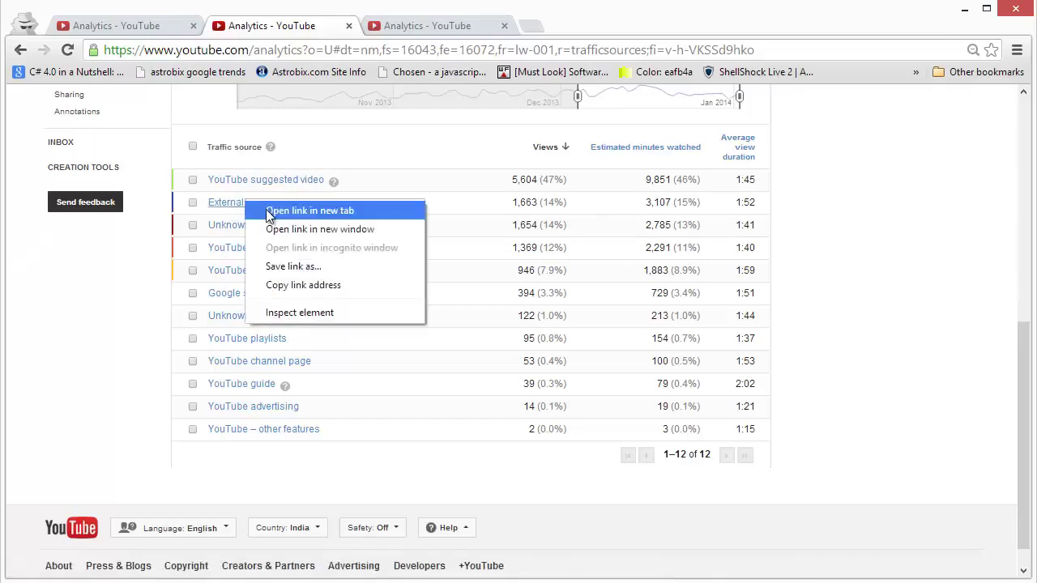
pyautogui.click(272, 210)
pyautogui.click(434, 31)
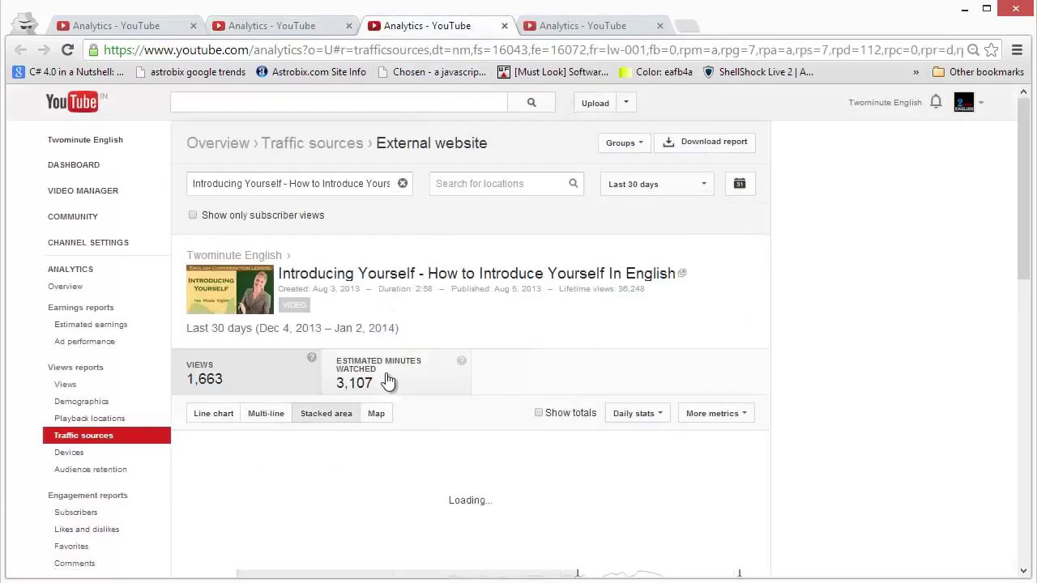
pyautogui.scroll(-12, 389, 381)
pyautogui.scroll(3, 310, 378)
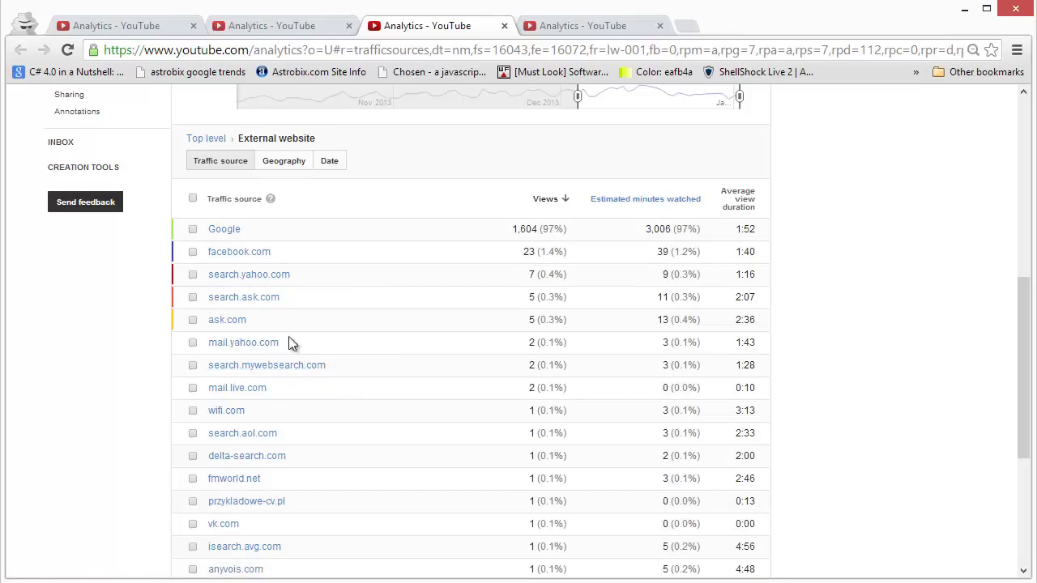
pyautogui.scroll(-1, 292, 342)
pyautogui.scroll(-2, 263, 324)
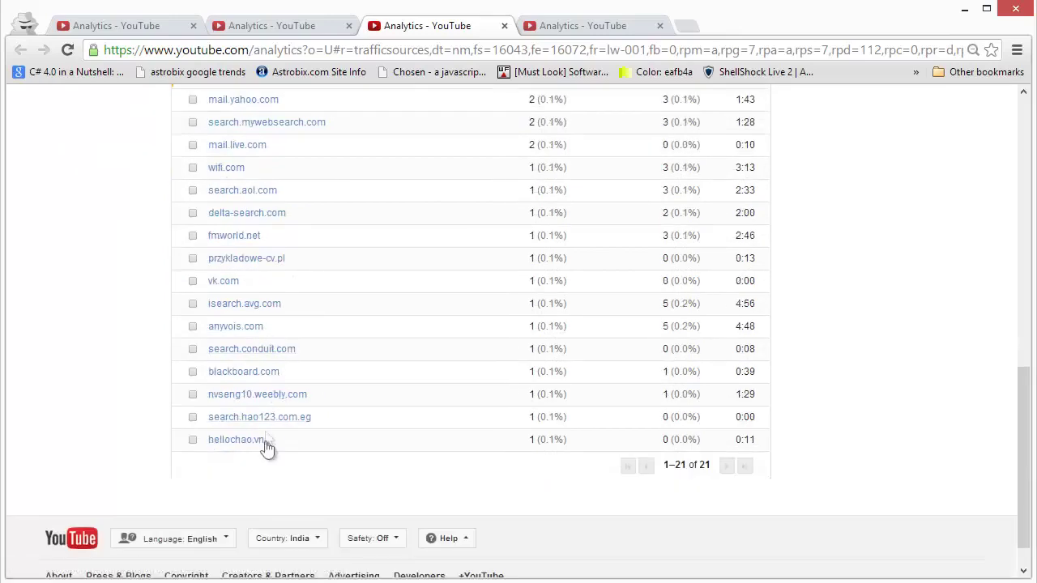
pyautogui.scroll(4, 274, 468)
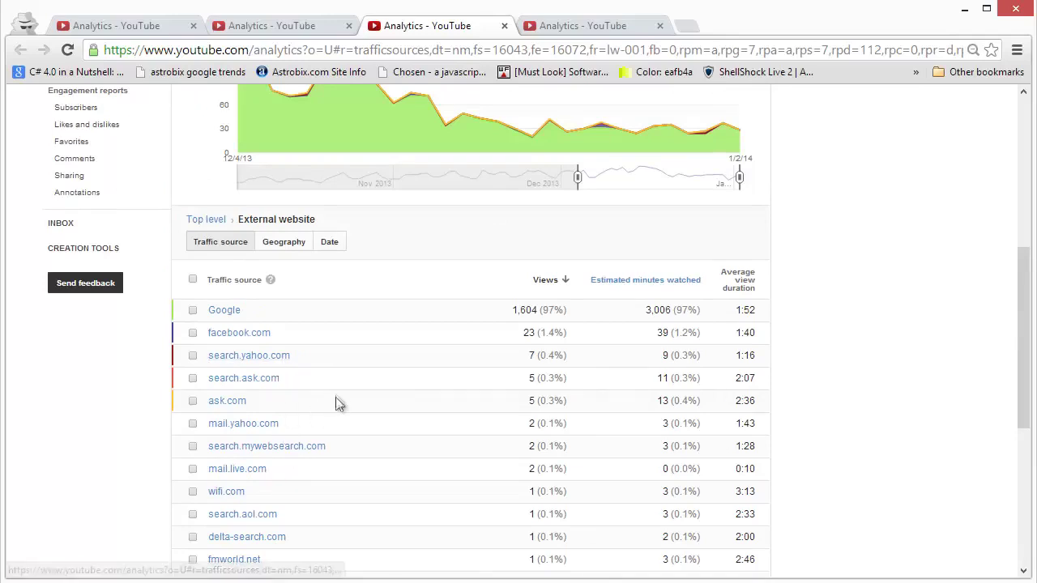
pyautogui.scroll(-2, 314, 397)
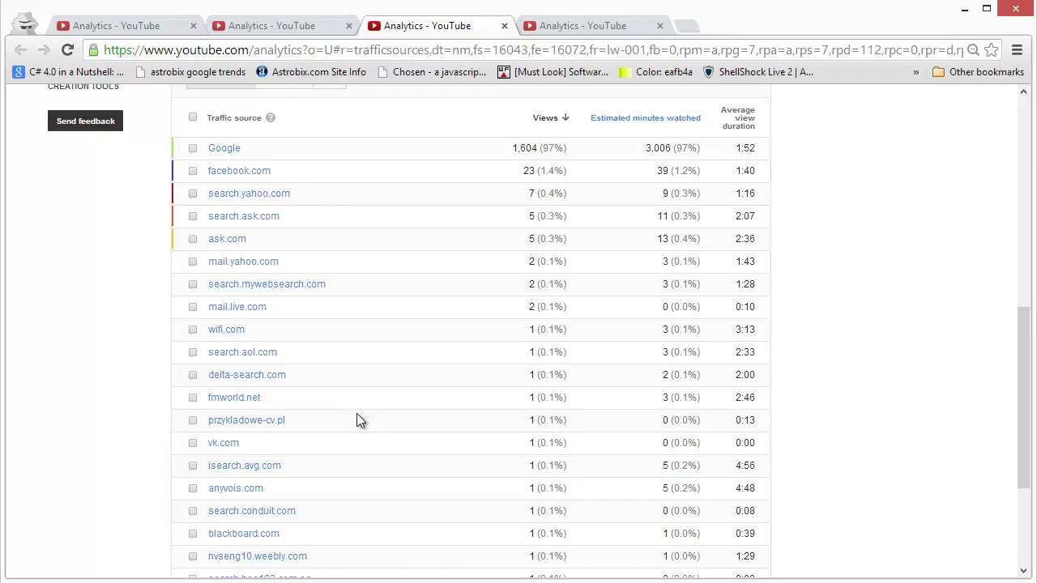
pyautogui.scroll(-2, 357, 416)
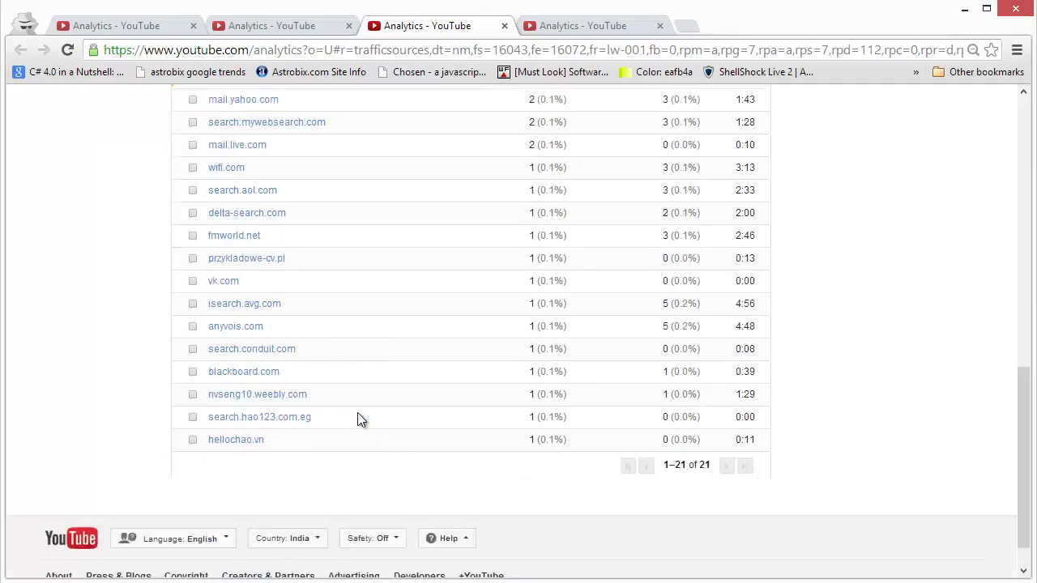
pyautogui.scroll(1, 357, 416)
pyautogui.scroll(2, 357, 415)
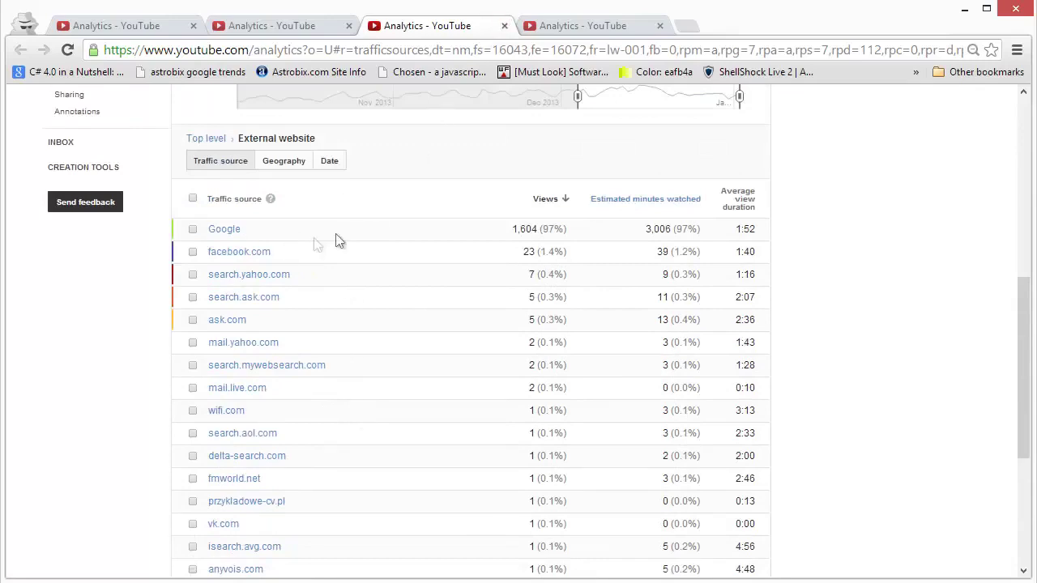
# Close the External website report and open the YouTube search breakdown in a new tab.
pyautogui.click(504, 25)
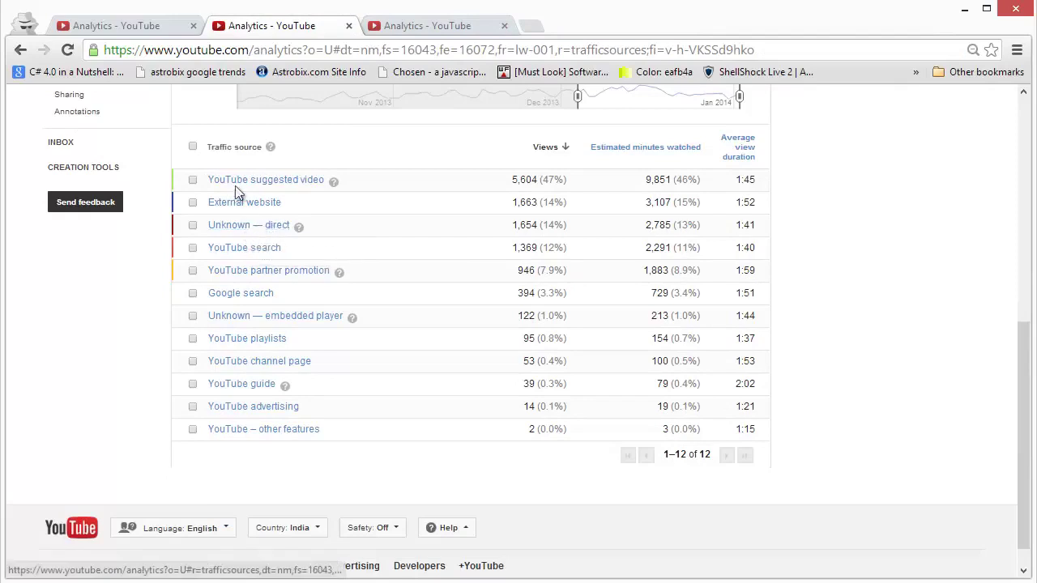
pyautogui.rightClick(260, 247)
pyautogui.click(299, 260)
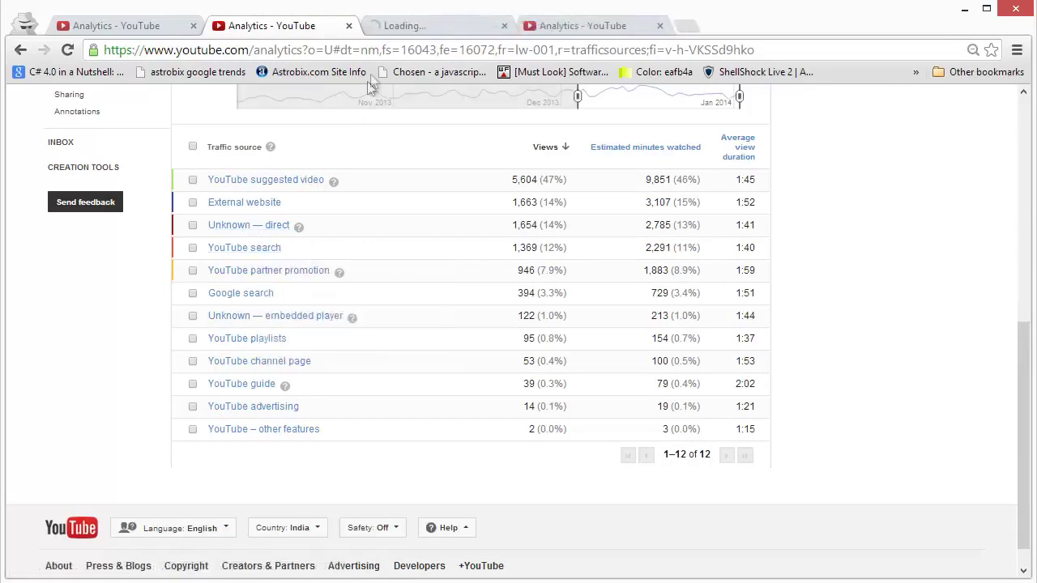
pyautogui.click(389, 28)
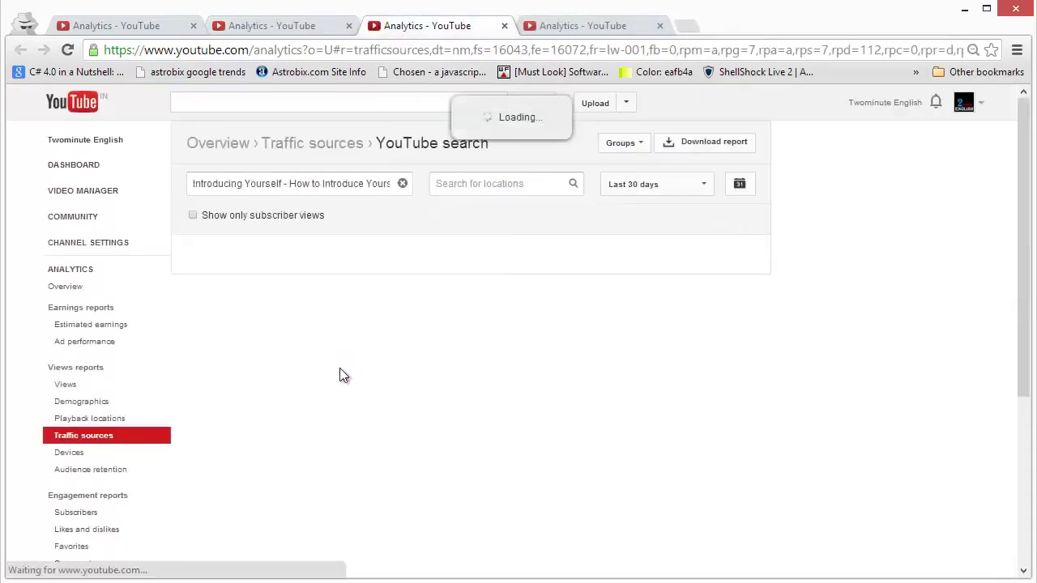
# Review the 25 YouTube search terms, led by 'introduce yourself' at 130 views (9.5%).
pyautogui.scroll(-2, 338, 373)
pyautogui.scroll(-5, 337, 373)
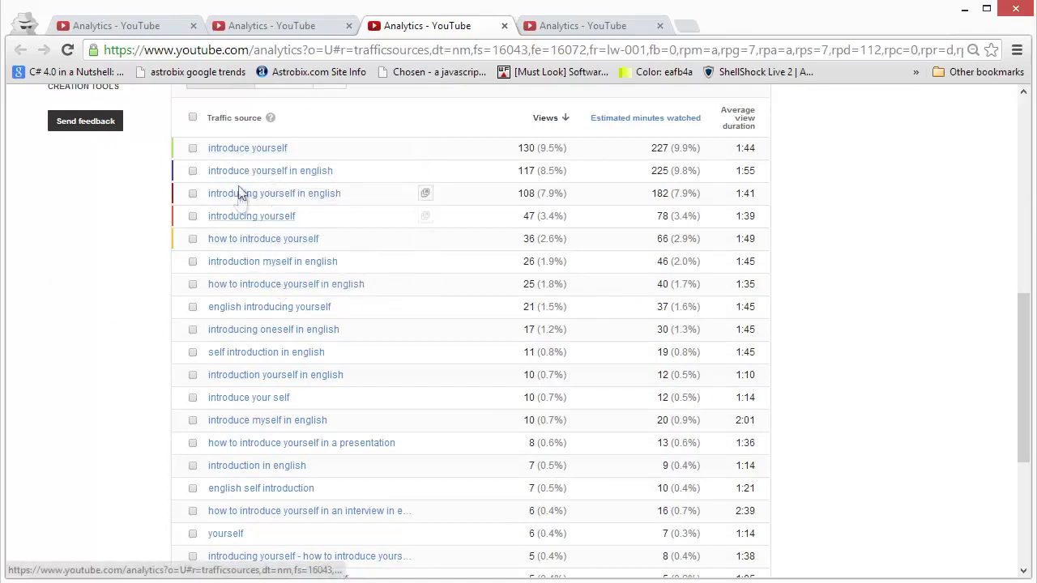
pyautogui.scroll(-3, 283, 307)
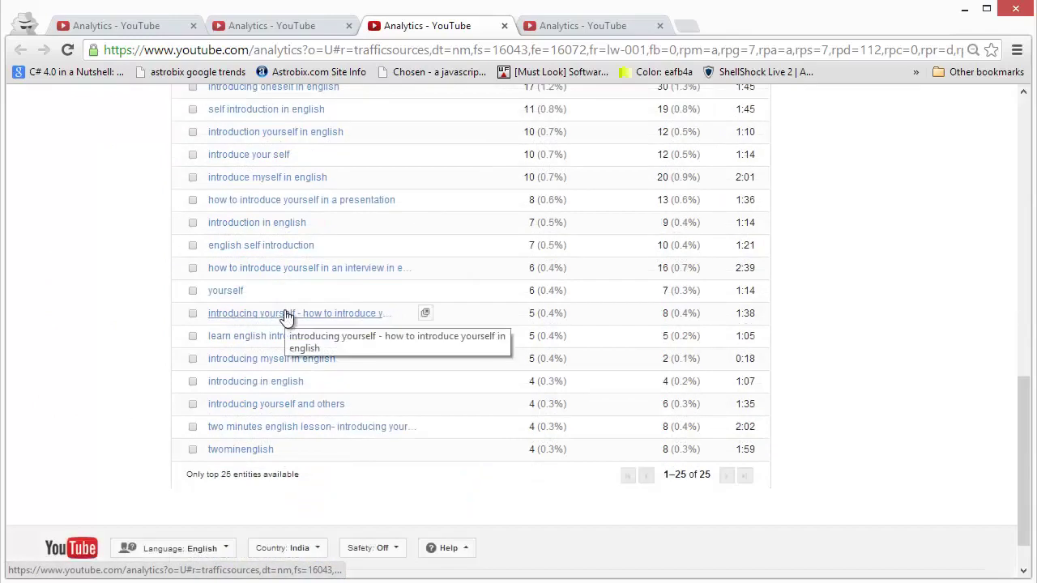
pyautogui.scroll(-1, 286, 317)
pyautogui.scroll(5, 282, 343)
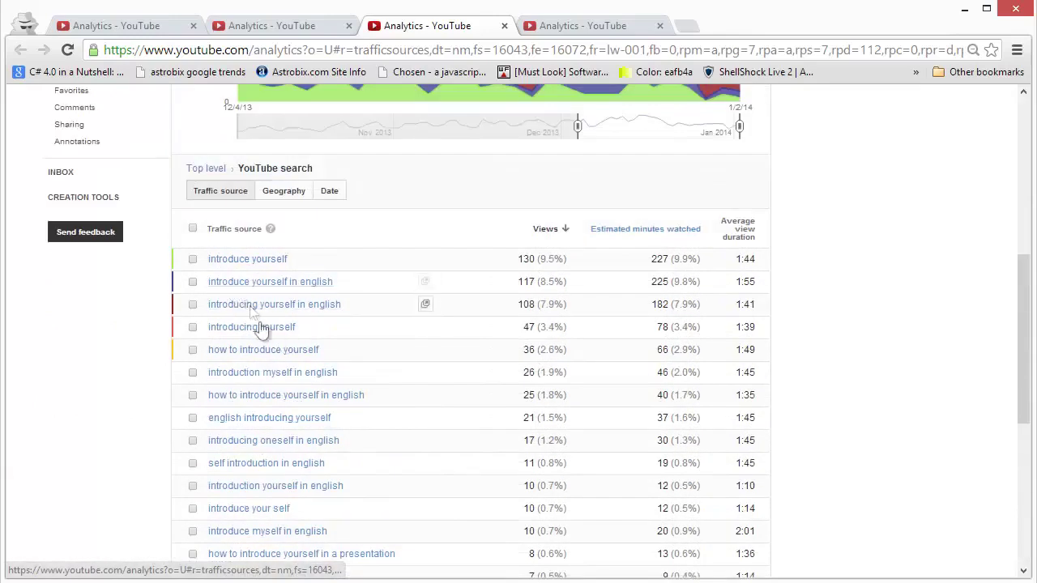
pyautogui.scroll(1, 285, 360)
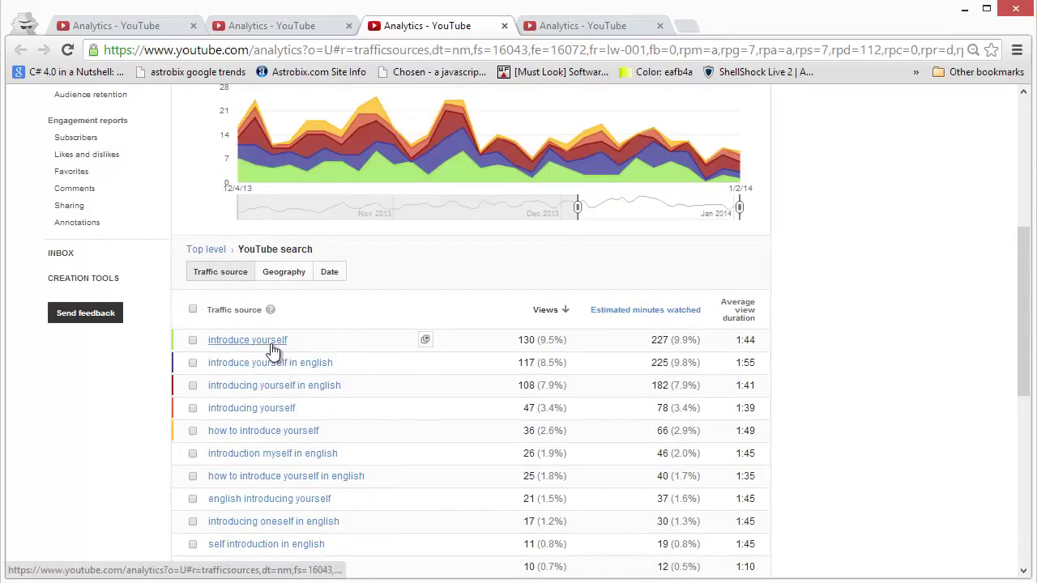
pyautogui.scroll(4, 273, 347)
pyautogui.scroll(-2, 336, 294)
pyautogui.scroll(1, 336, 294)
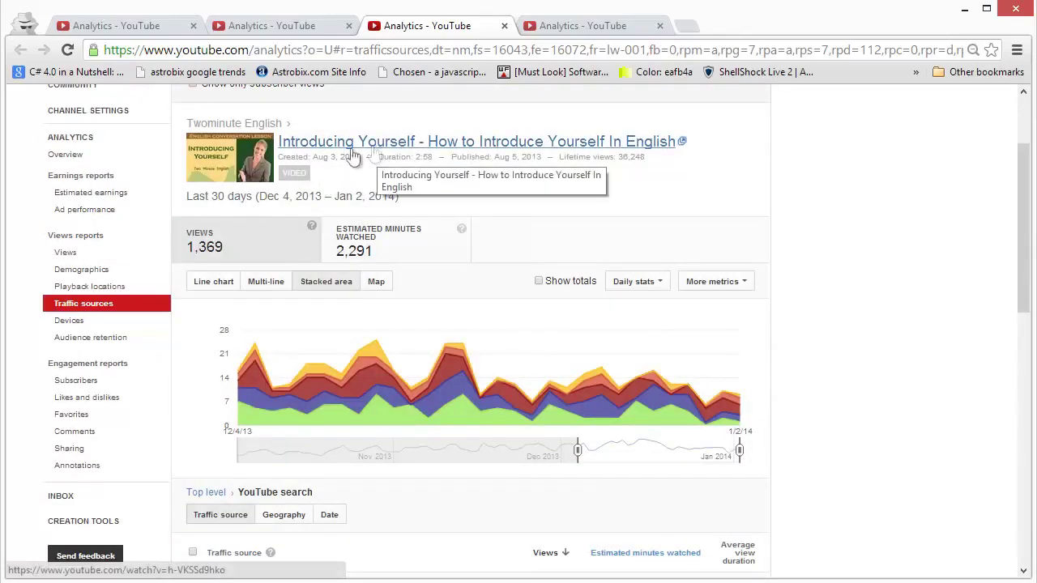
pyautogui.scroll(-2, 289, 440)
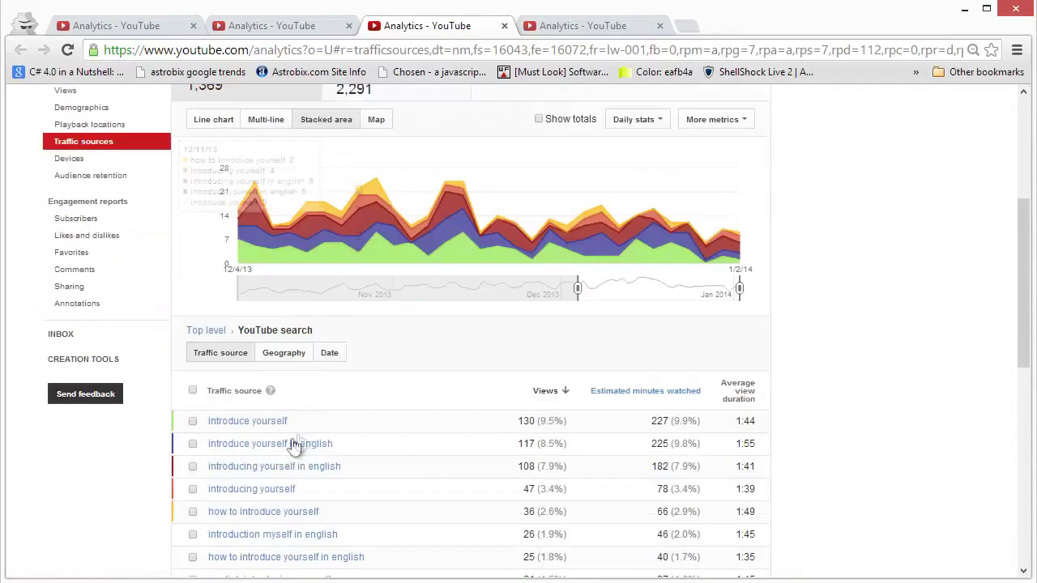
pyautogui.scroll(2, 307, 462)
pyautogui.scroll(-1, 307, 457)
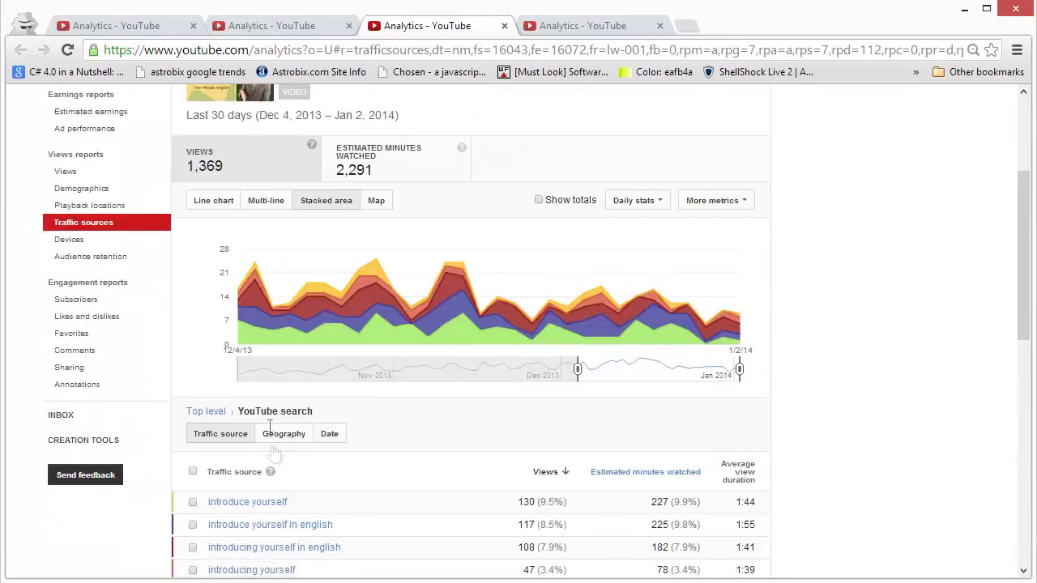
pyautogui.scroll(3, 262, 410)
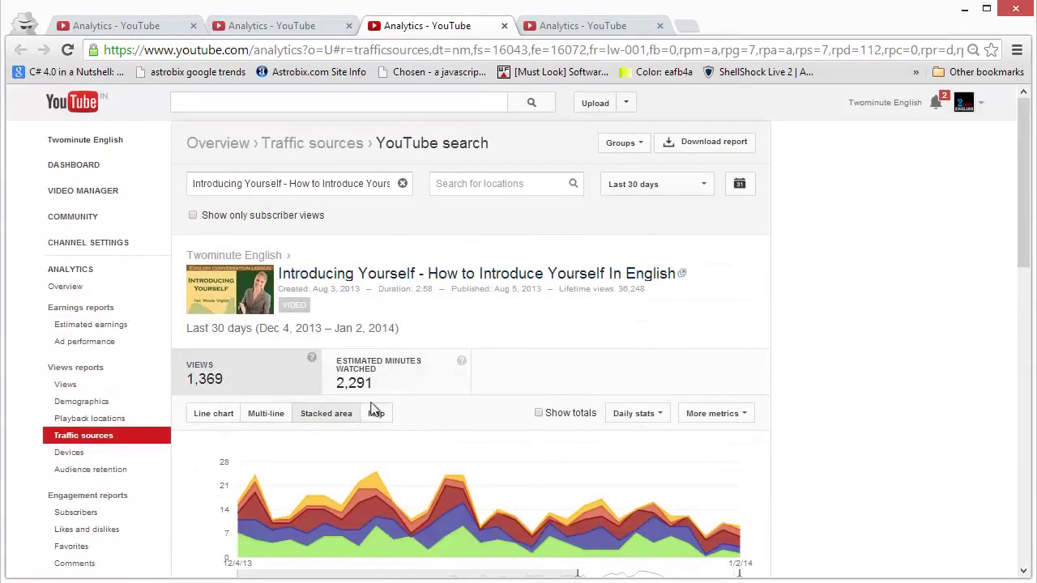
pyautogui.scroll(-3, 357, 413)
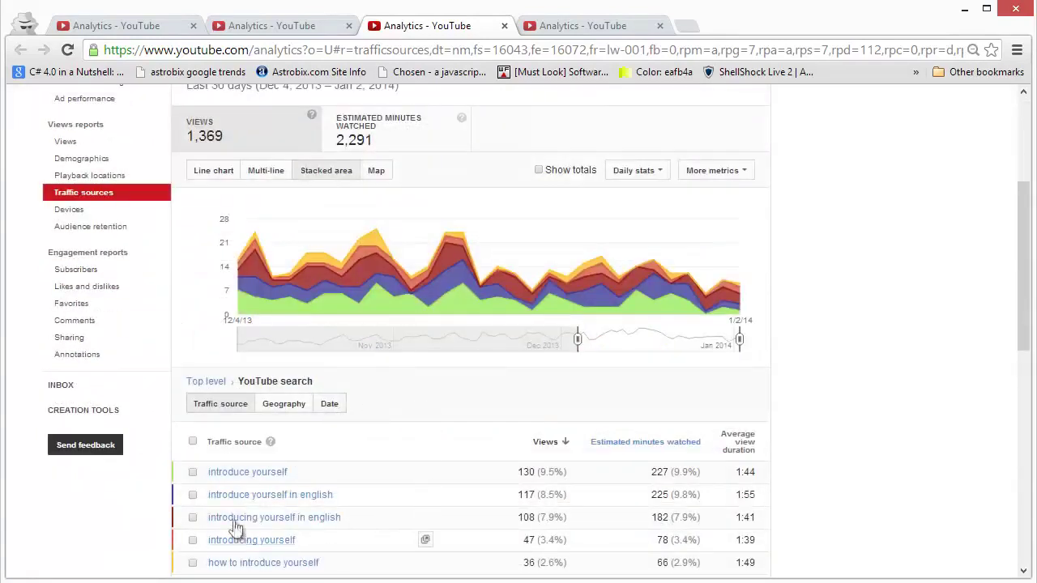
pyautogui.scroll(-3, 271, 280)
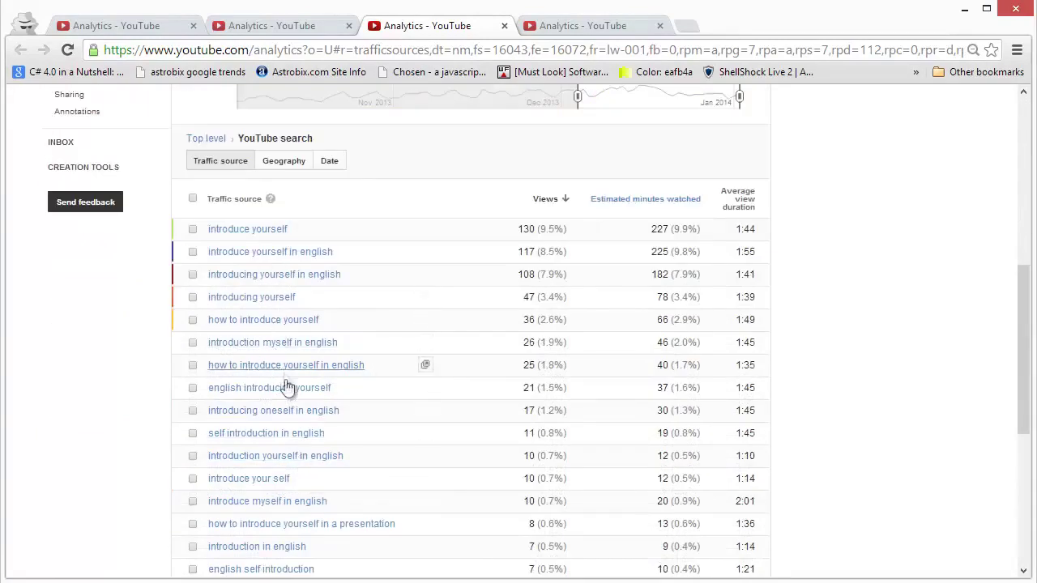
pyautogui.scroll(-2, 294, 403)
pyautogui.scroll(-1, 293, 399)
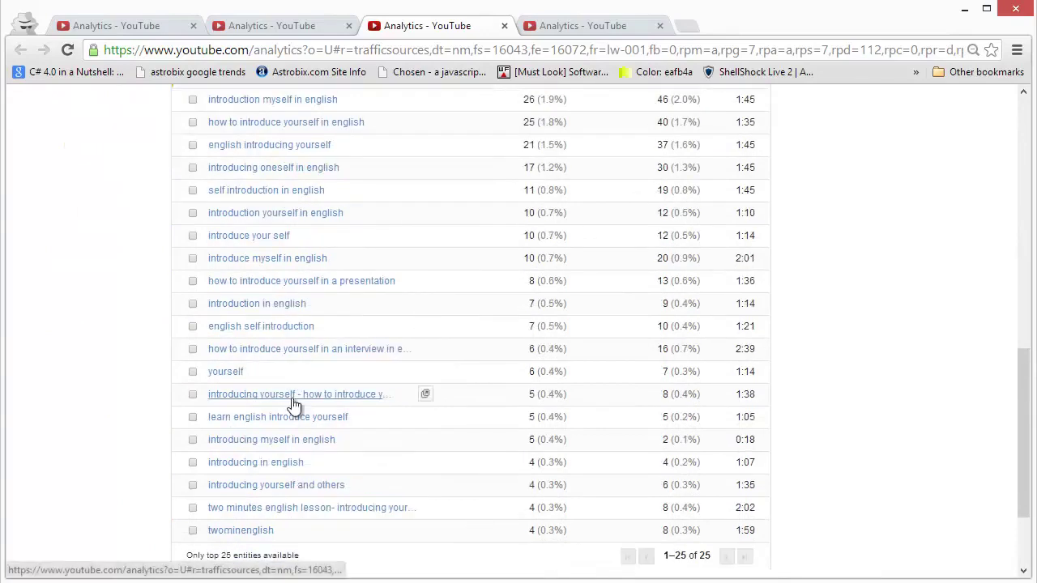
pyautogui.scroll(2, 293, 399)
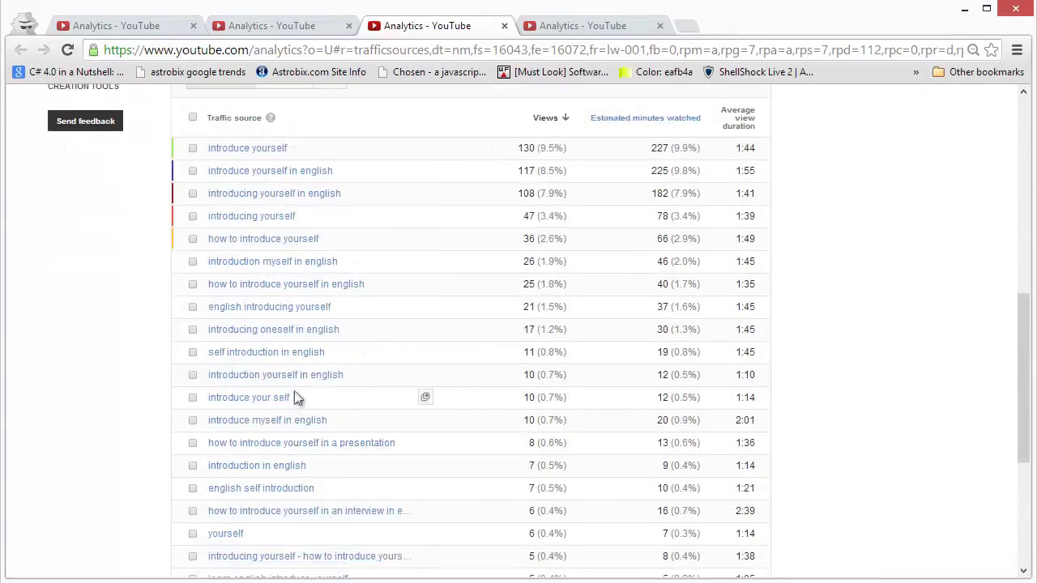
# Close the YouTube search report and open the Google search breakdown, led by 'introduce yourself' (18 views).
pyautogui.click(505, 28)
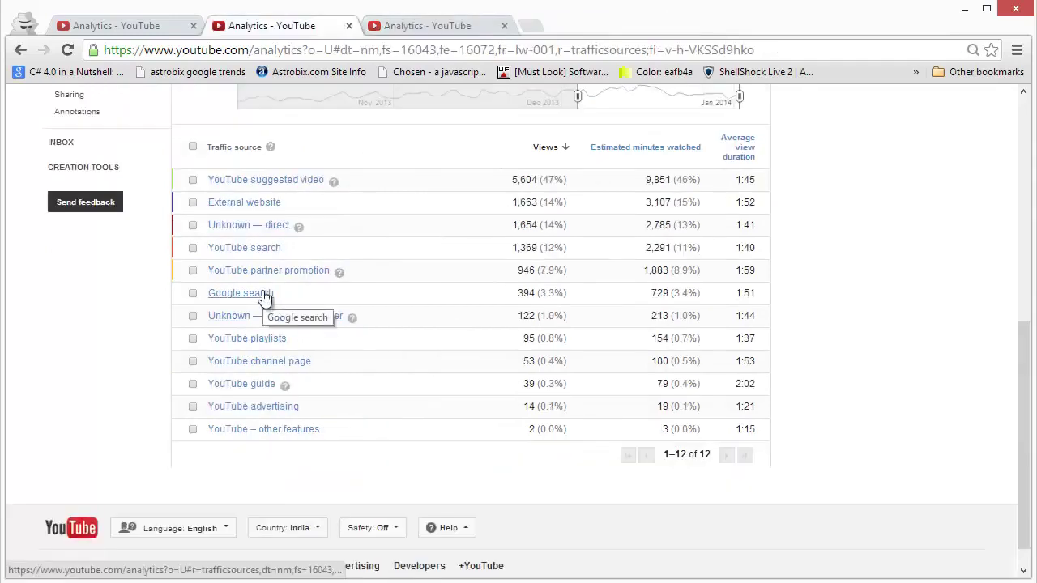
pyautogui.rightClick(267, 295)
pyautogui.click(297, 301)
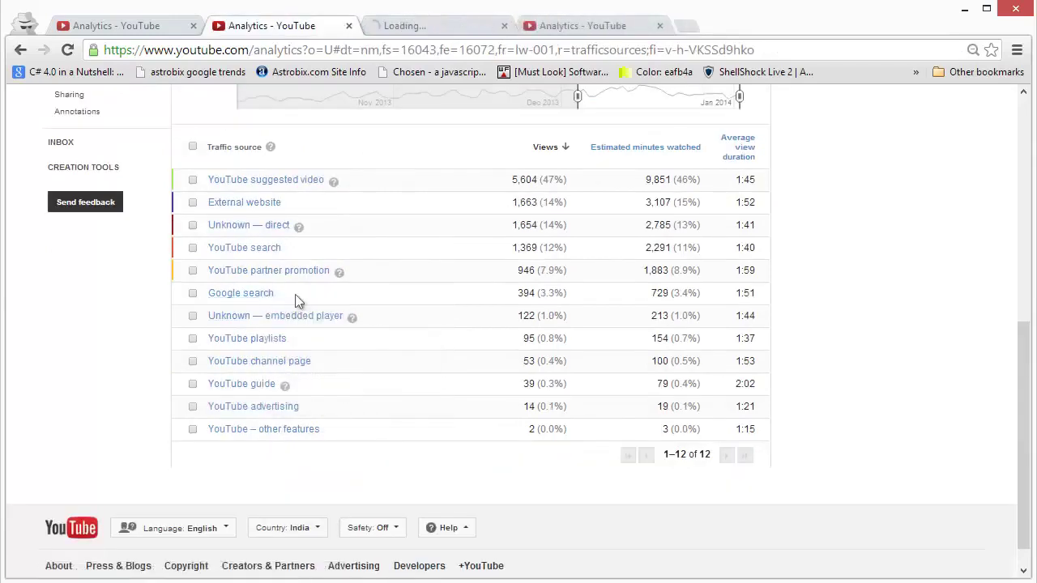
pyautogui.click(419, 27)
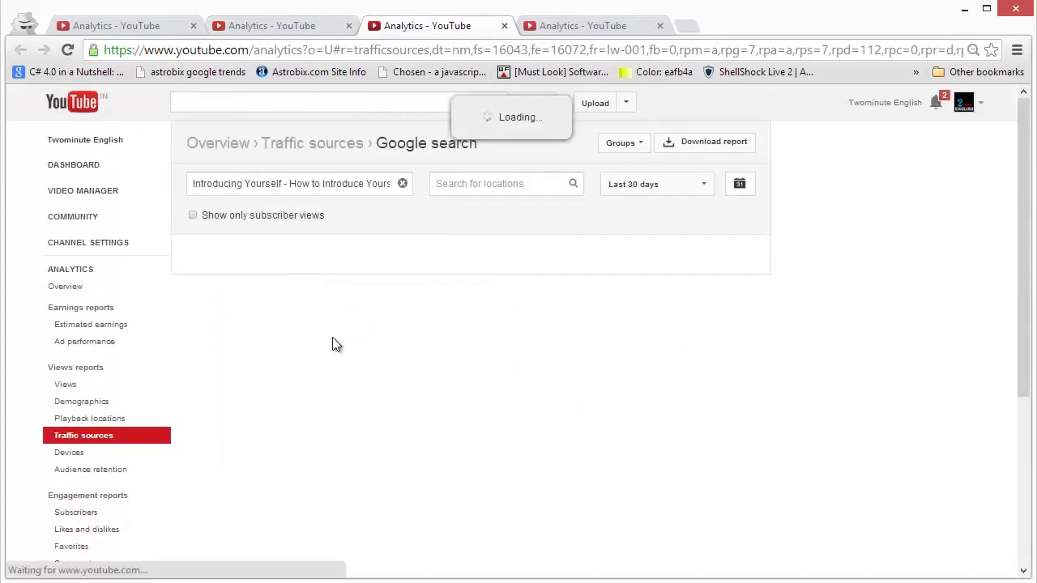
pyautogui.scroll(-1, 334, 344)
pyautogui.scroll(-6, 335, 344)
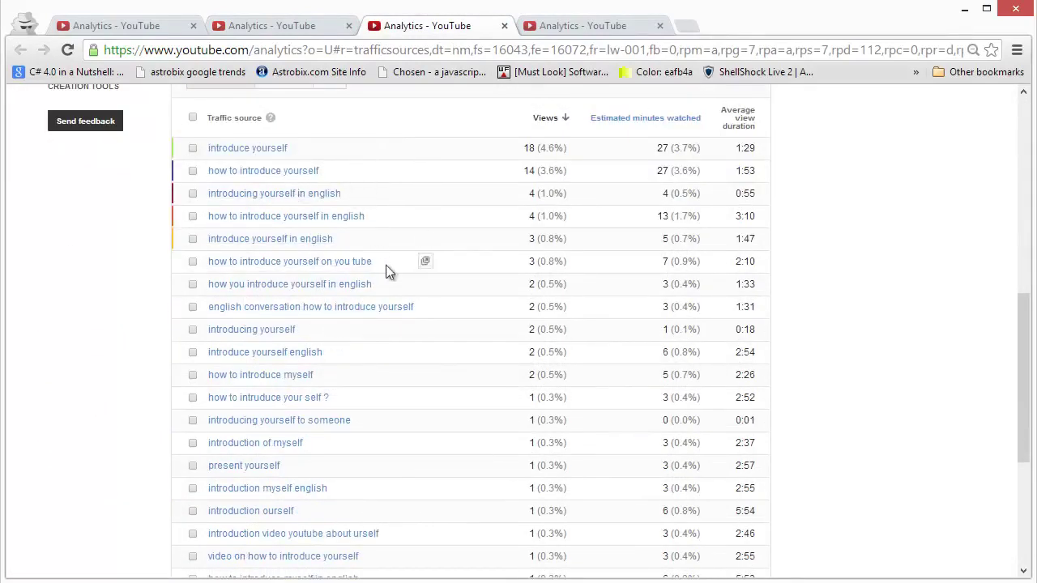
pyautogui.scroll(1, 375, 267)
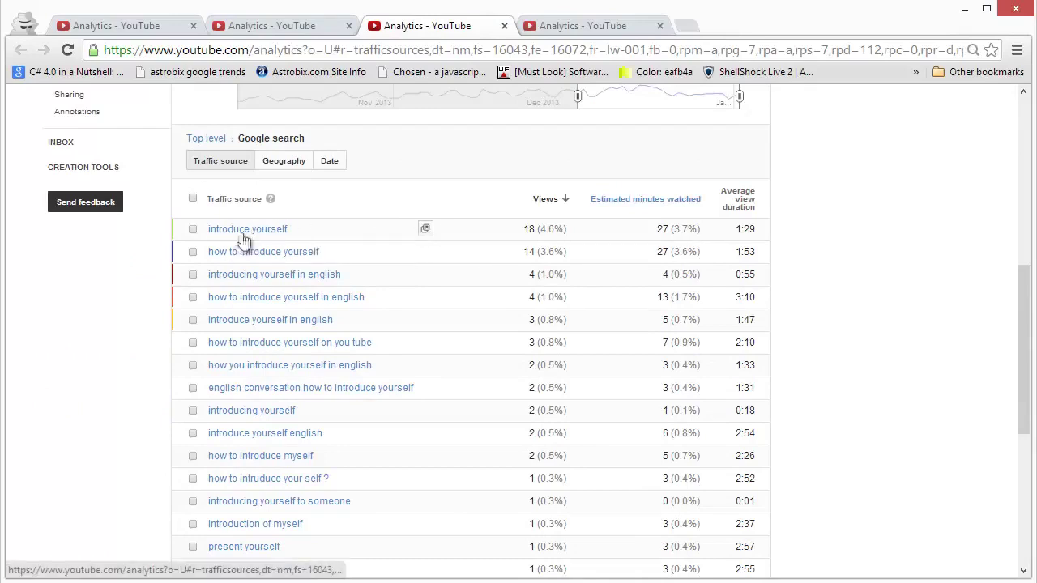
# Search Google for 'introduce yourself' and find the channel's 'Introducing Yourself' video in the results.
pyautogui.click(426, 230)
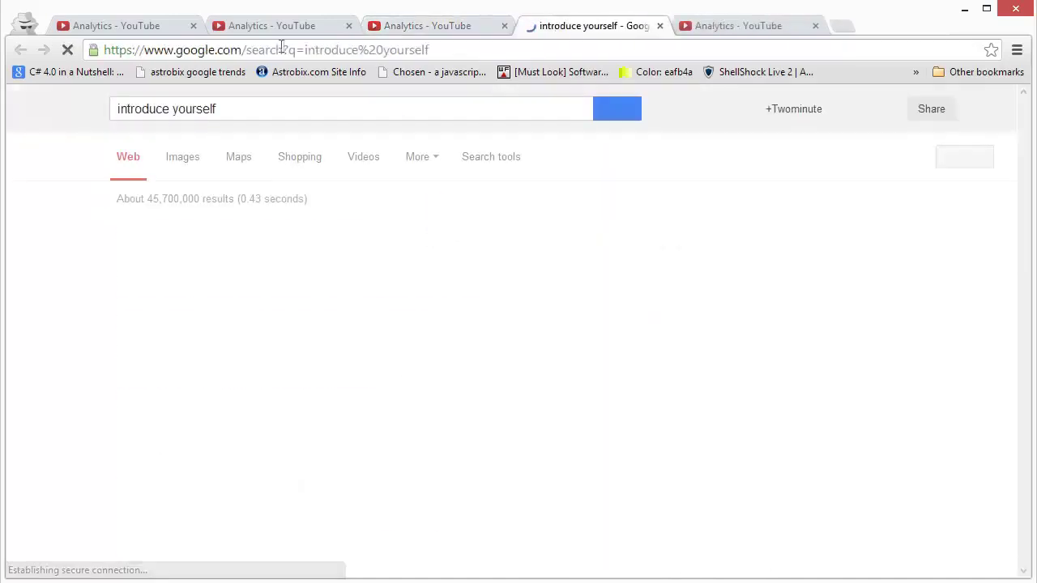
pyautogui.scroll(-3, 387, 247)
pyautogui.scroll(-4, 387, 247)
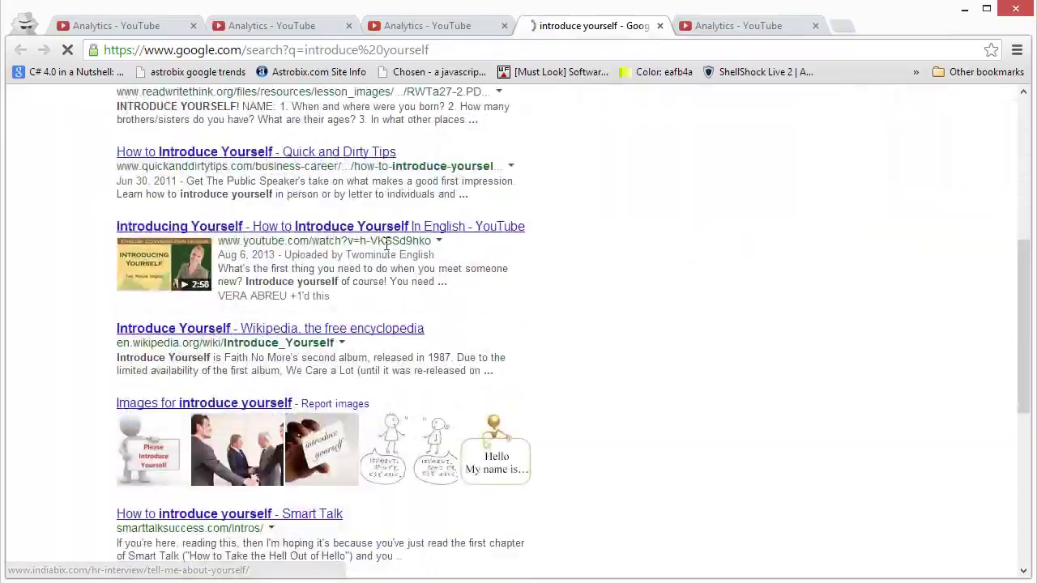
pyautogui.scroll(3, 202, 239)
pyautogui.scroll(3, 203, 238)
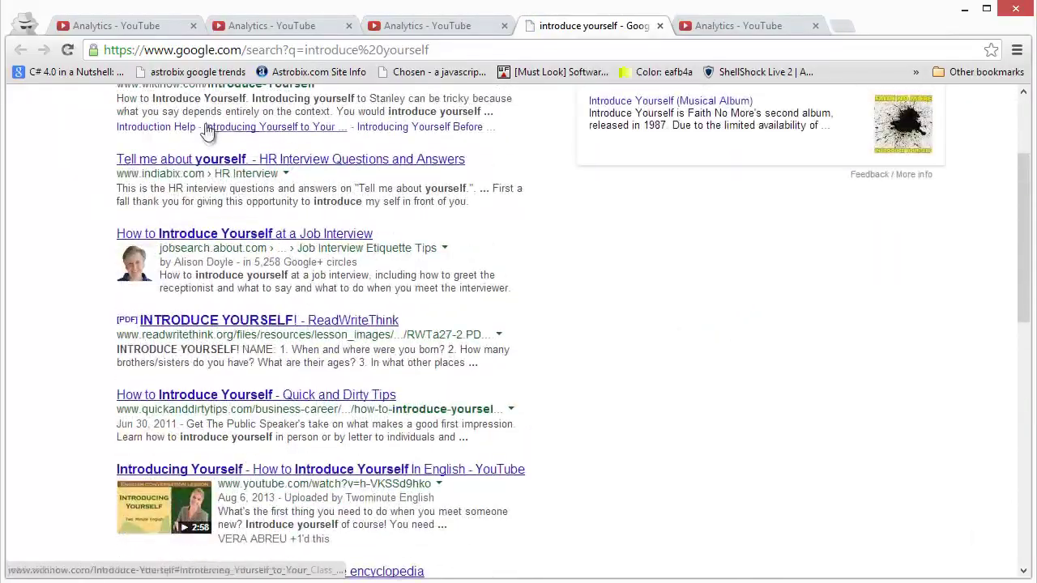
pyautogui.scroll(-4, 215, 157)
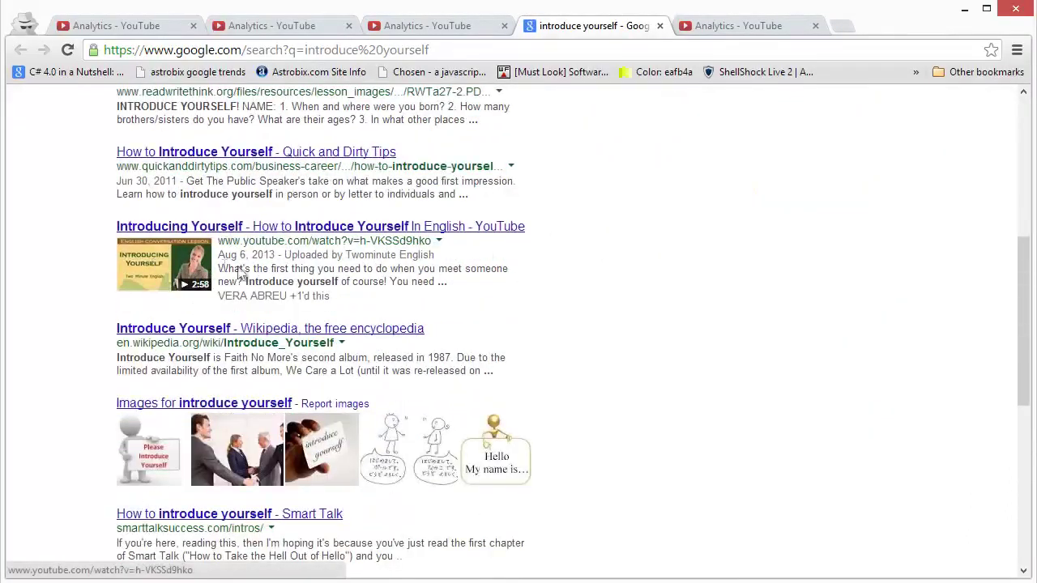
# Close the Google results tab and return to the video's Traffic sources table.
pyautogui.click(661, 32)
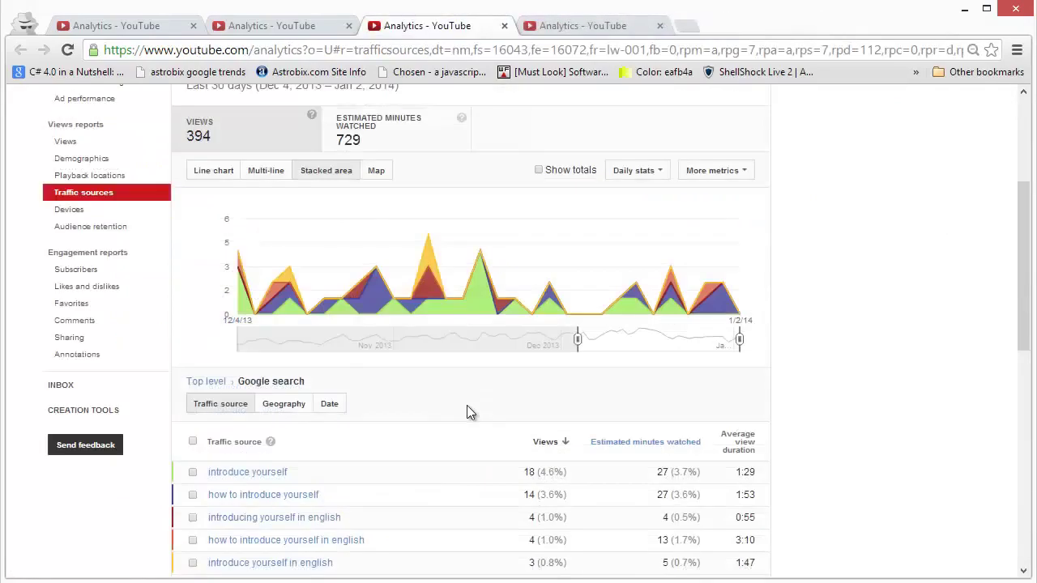
pyautogui.scroll(3, 466, 405)
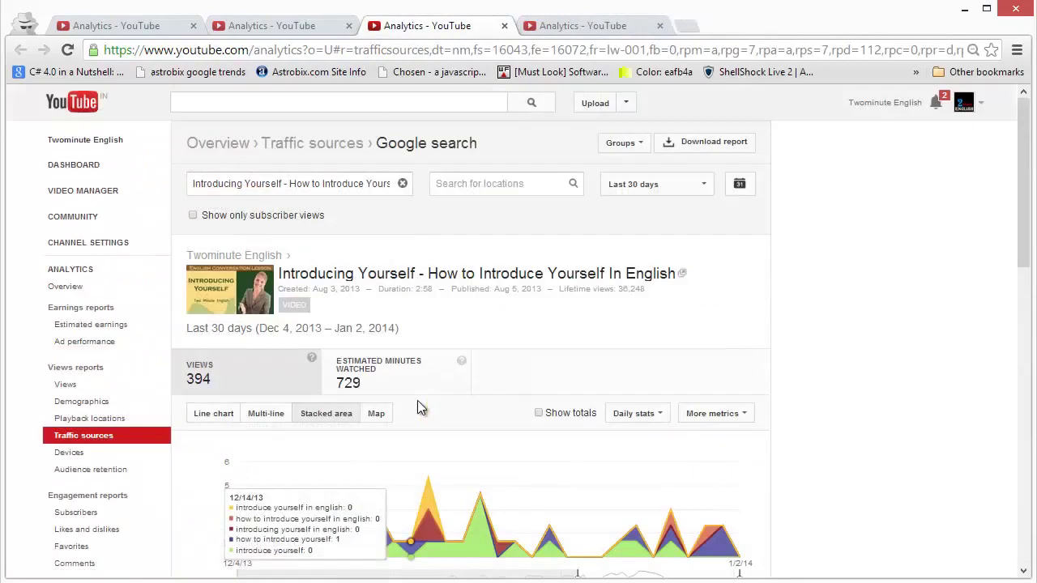
pyautogui.click(130, 444)
pyautogui.scroll(-5, 296, 360)
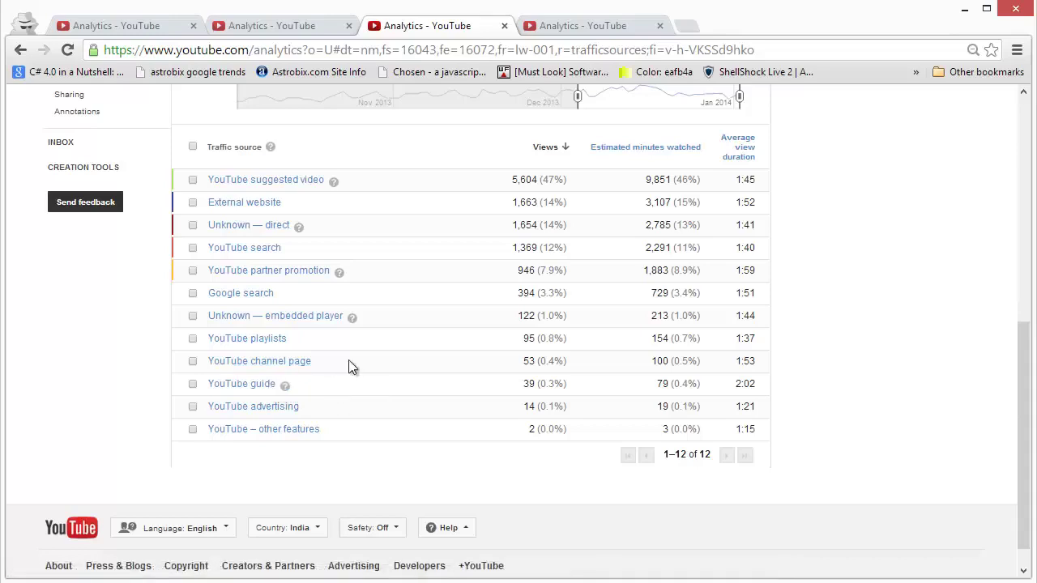
pyautogui.moveTo(349, 366); pyautogui.dragTo(206, 359)
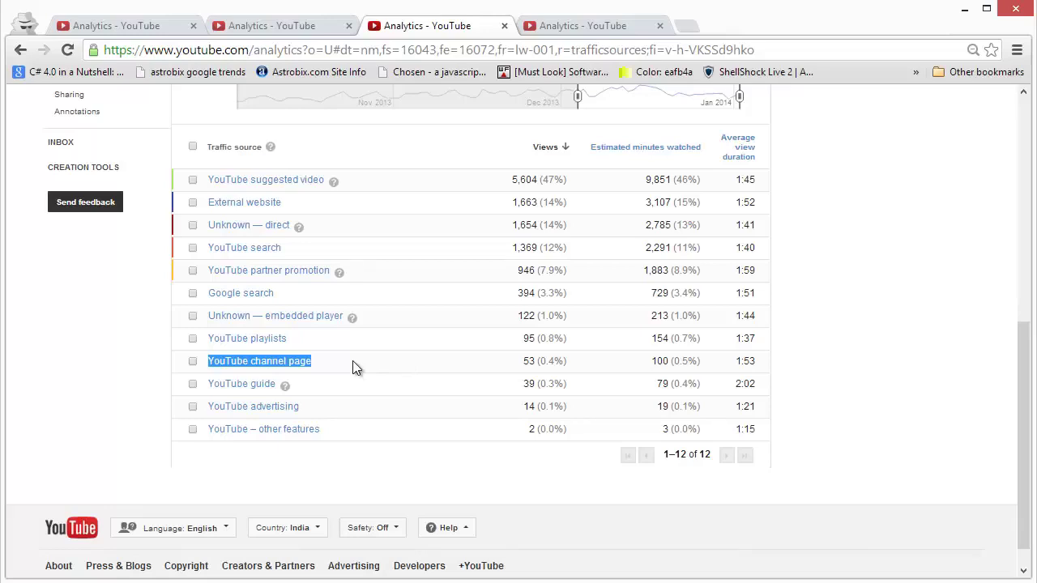
pyautogui.click(347, 386)
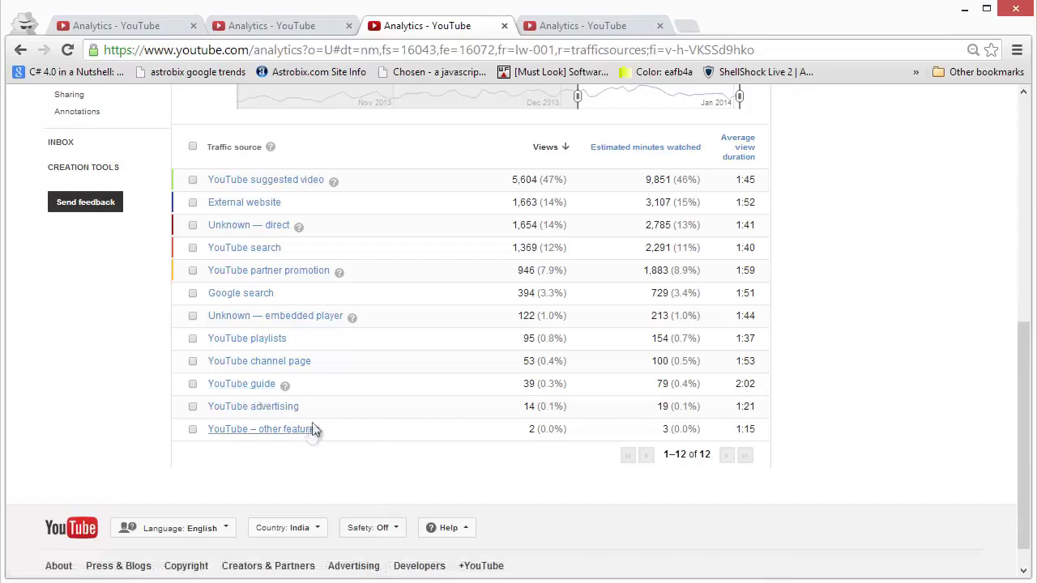
pyautogui.moveTo(326, 409); pyautogui.dragTo(207, 409)
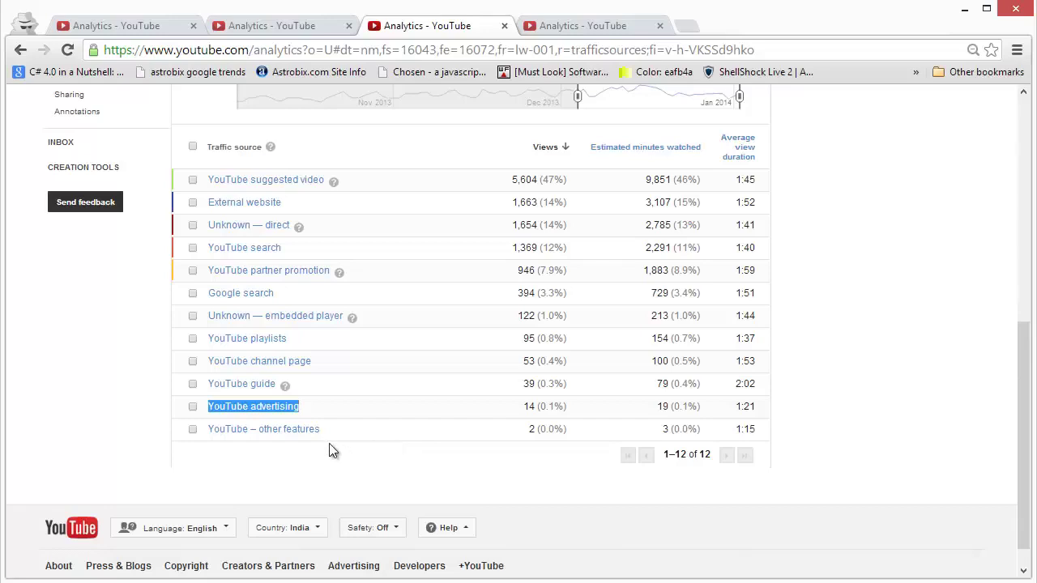
pyautogui.scroll(3, 328, 451)
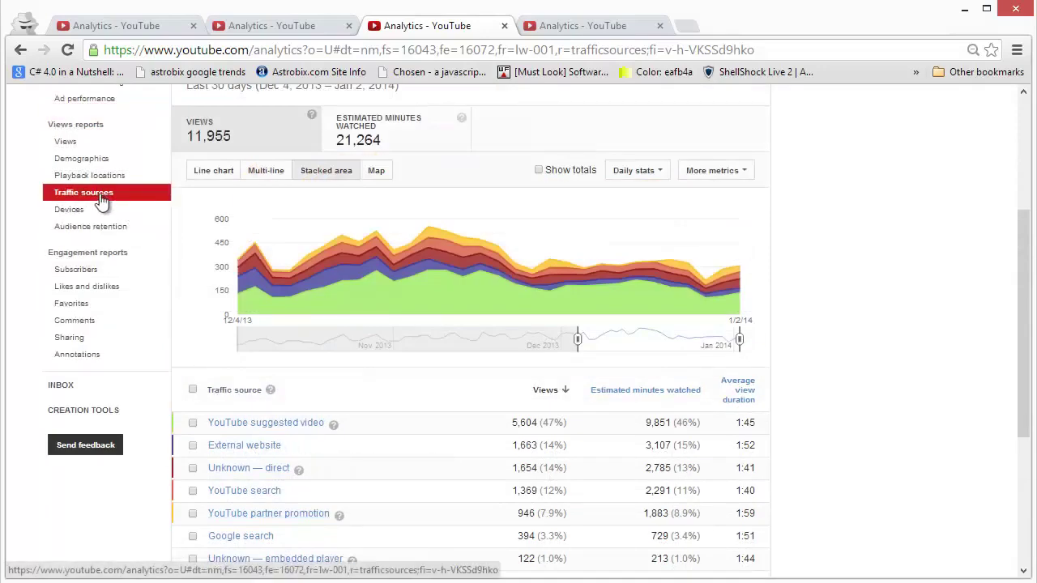
pyautogui.scroll(-3, 356, 332)
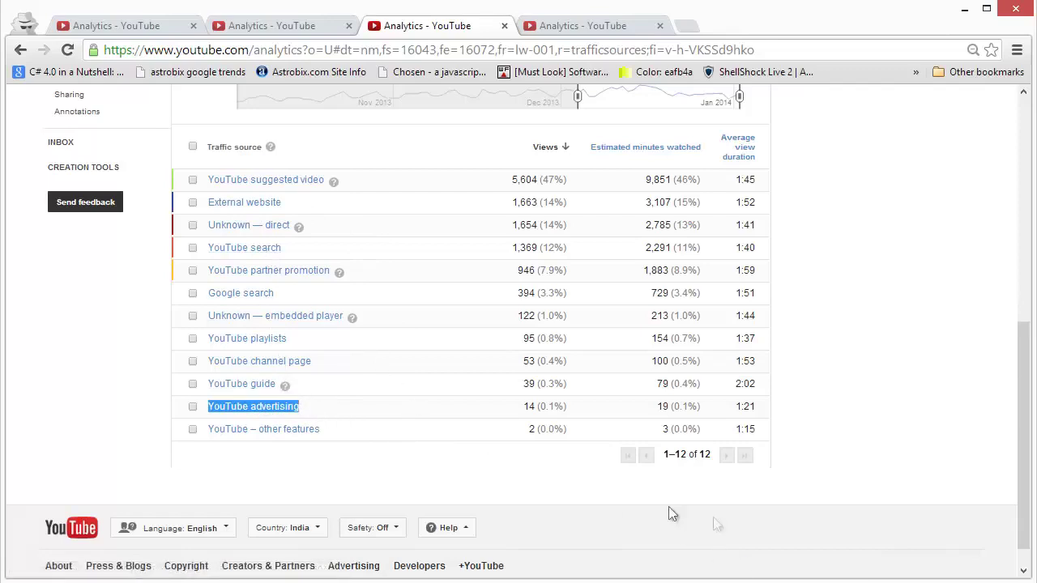
pyautogui.scroll(6, 273, 475)
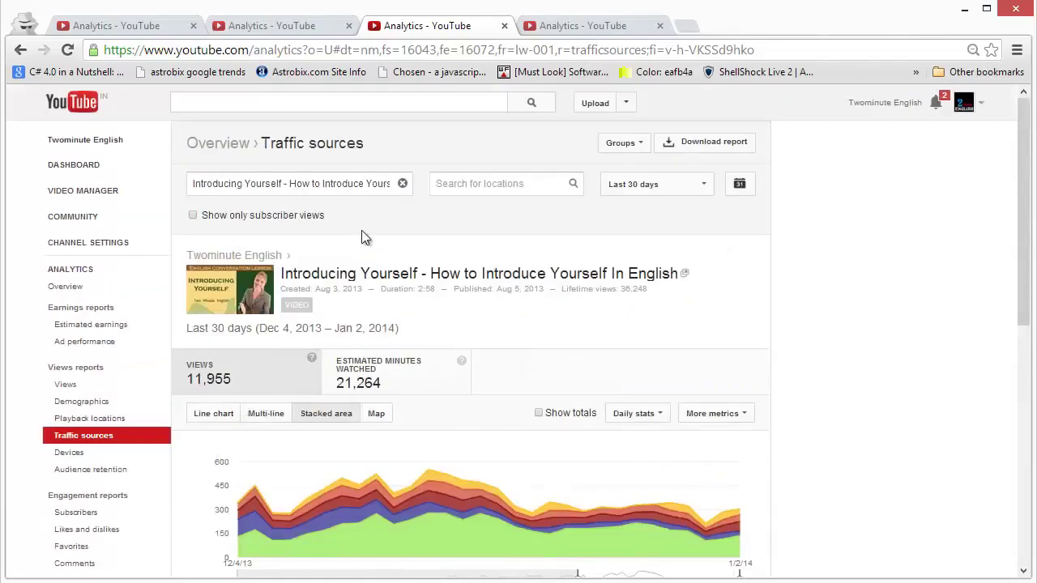
# Remove the video filter to show channel-wide traffic sources: 149,363 views, led by Unknown — direct.
pyautogui.click(243, 183)
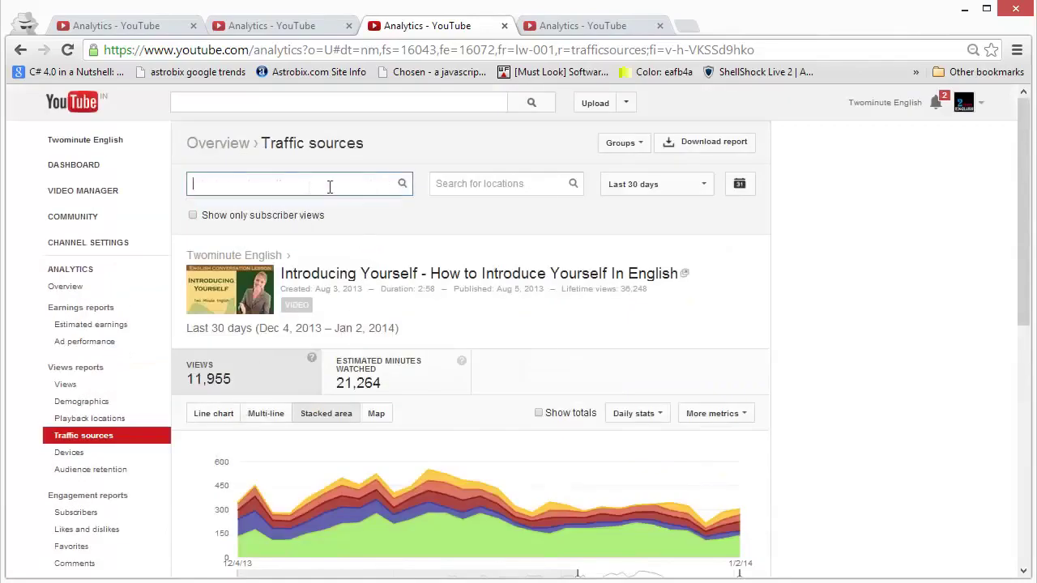
pyautogui.click(772, 297)
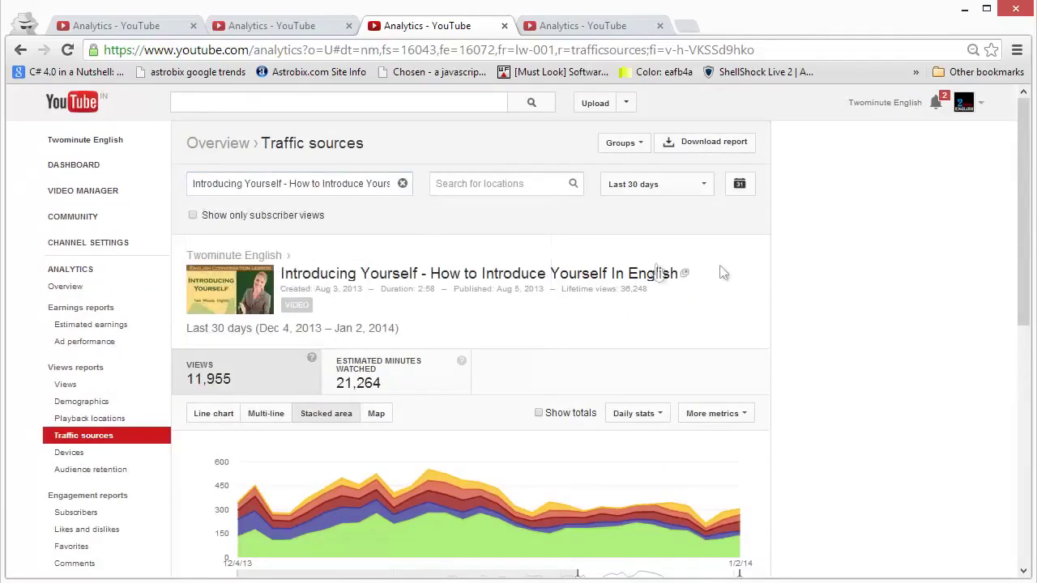
pyautogui.click(402, 184)
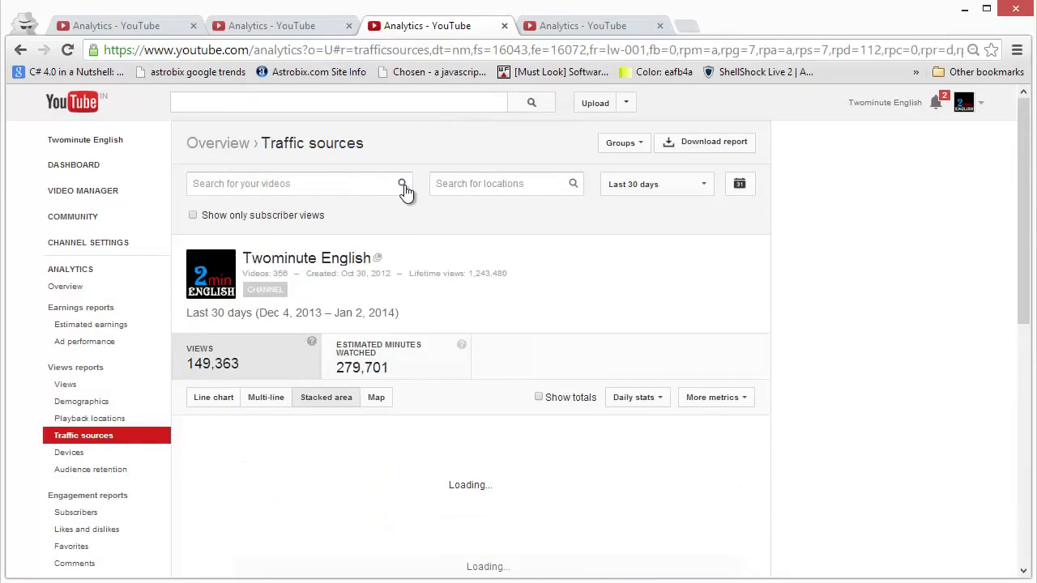
pyautogui.scroll(-2, 487, 333)
pyautogui.scroll(-5, 484, 326)
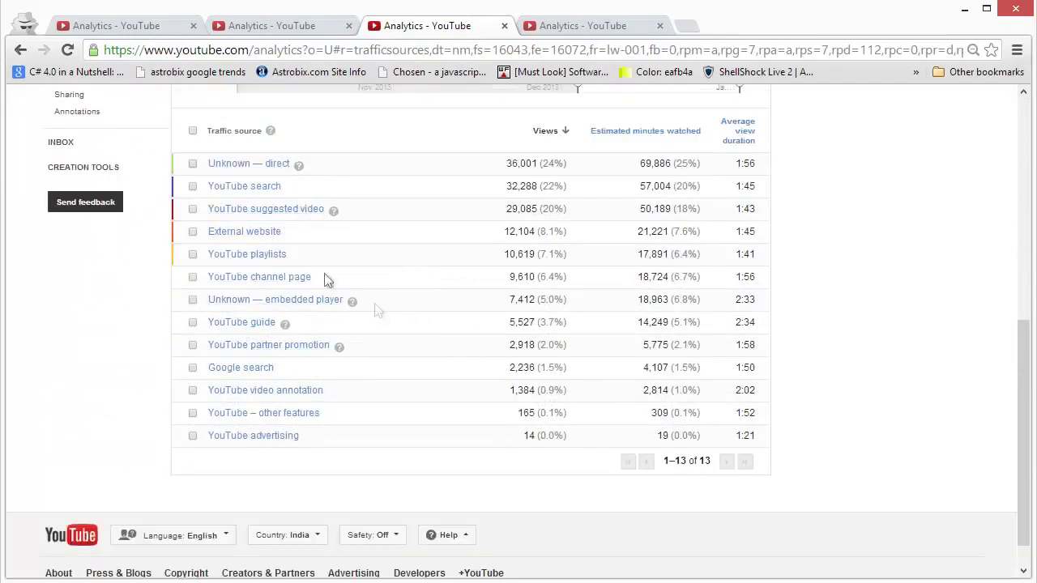
# Drill into the channel's YouTube search keywords, then go back to the top-level traffic sources.
pyautogui.click(262, 189)
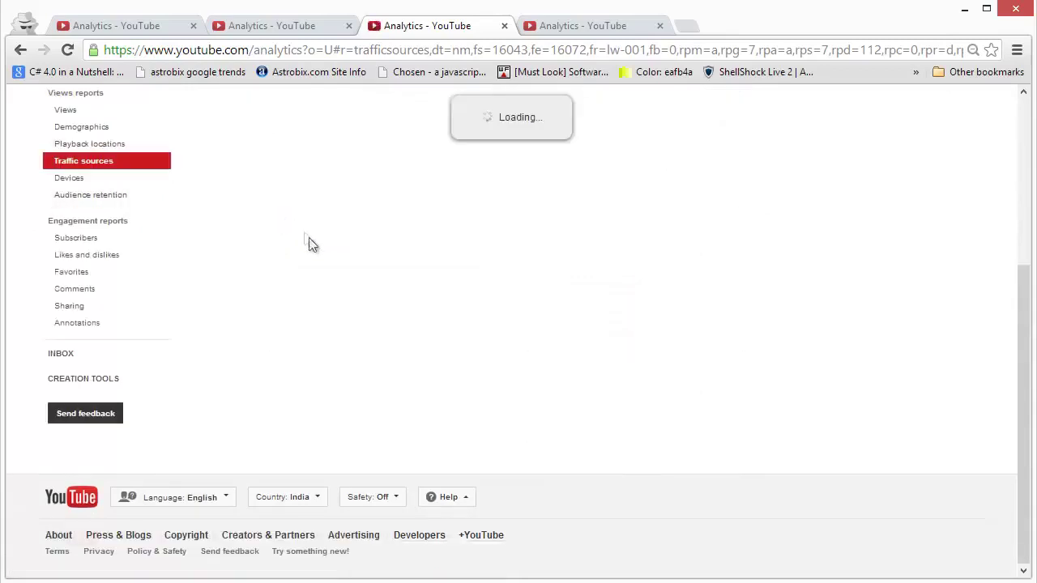
pyautogui.scroll(-3, 339, 308)
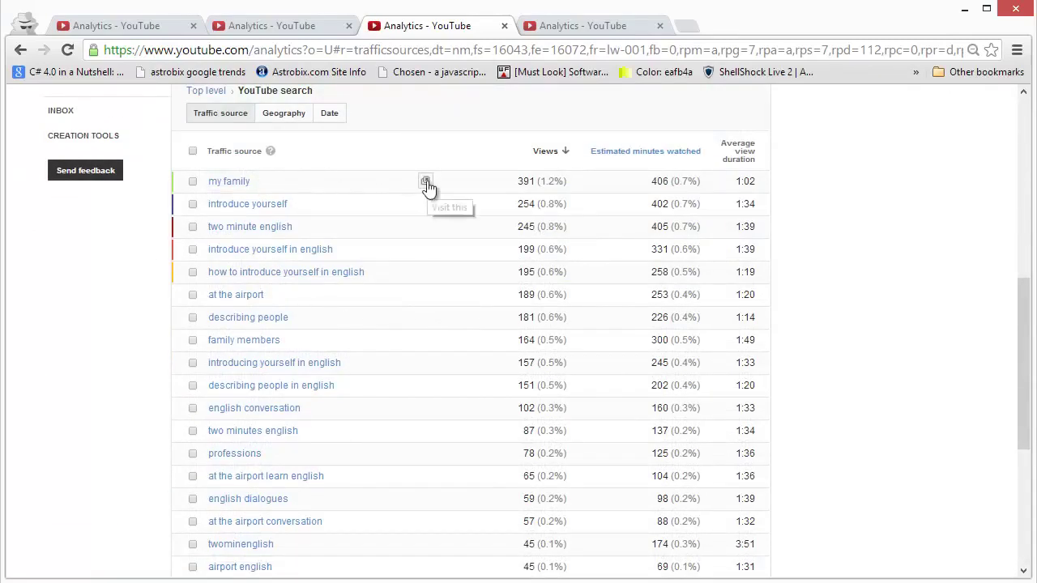
pyautogui.scroll(-5, 324, 378)
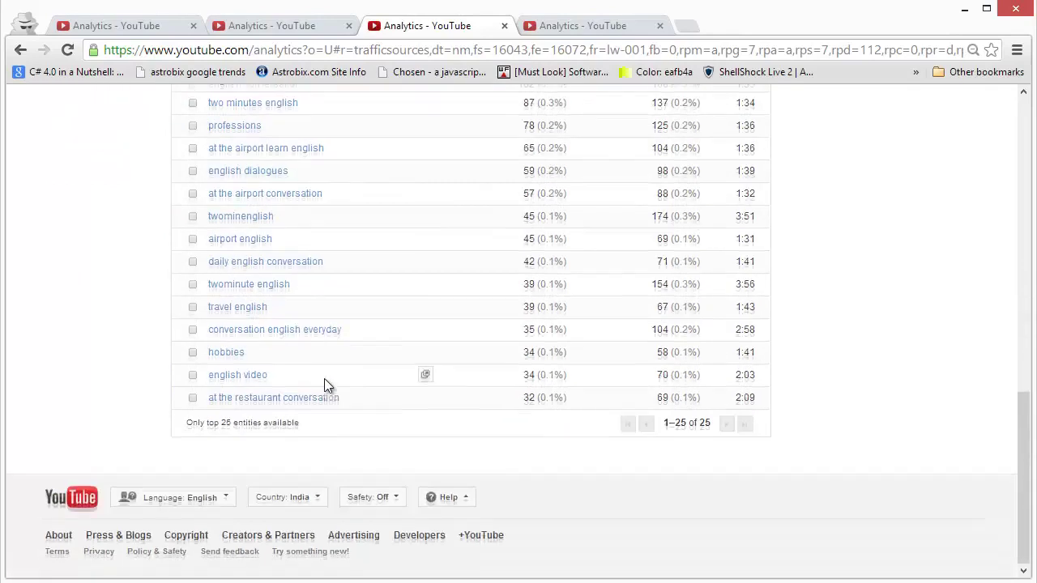
pyautogui.scroll(6, 503, 414)
pyautogui.rightClick(875, 338)
pyautogui.click(906, 345)
pyautogui.scroll(-1, 364, 429)
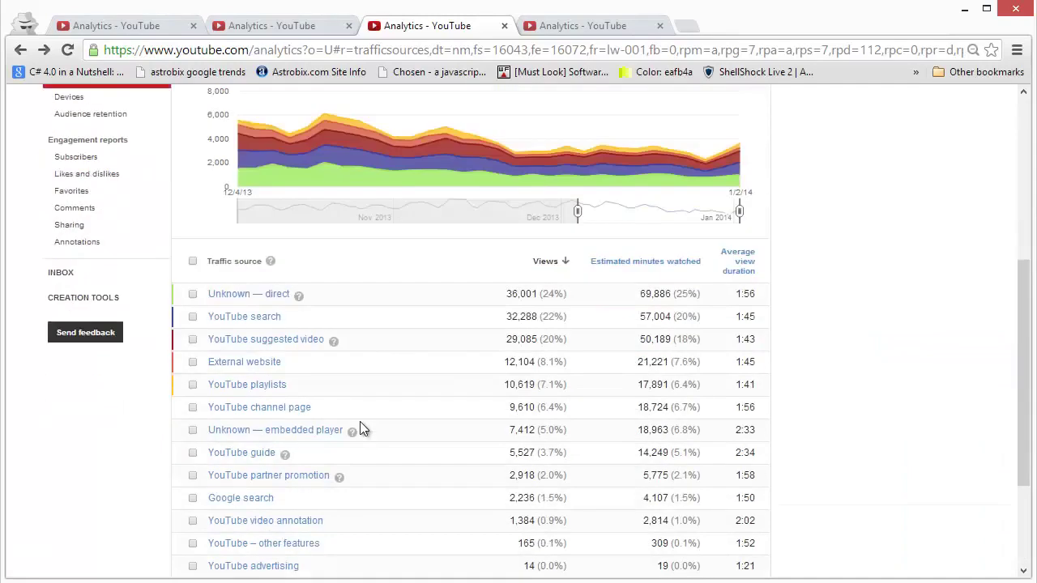
pyautogui.scroll(2, 329, 428)
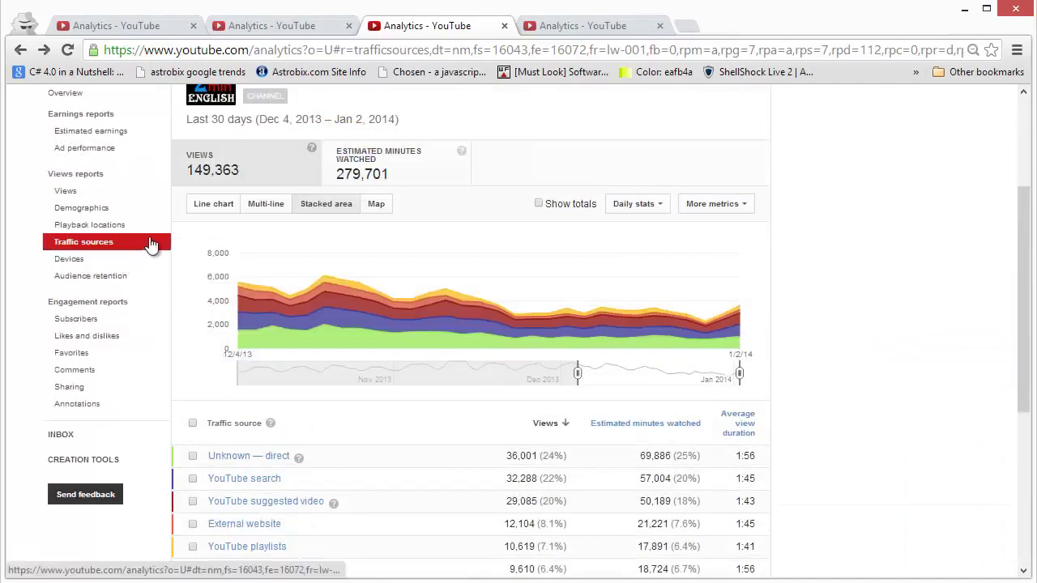
pyautogui.scroll(-3, 240, 292)
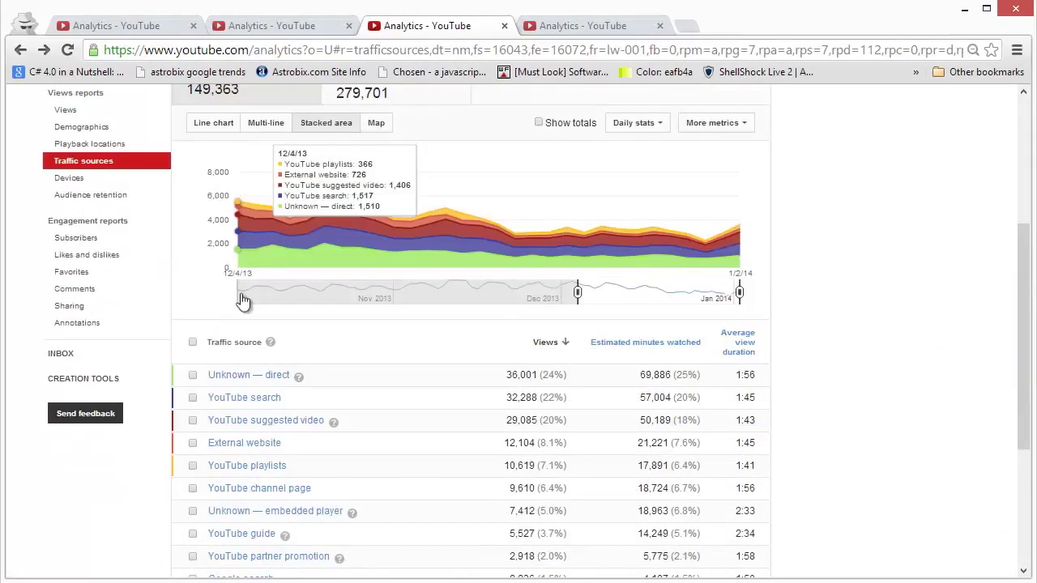